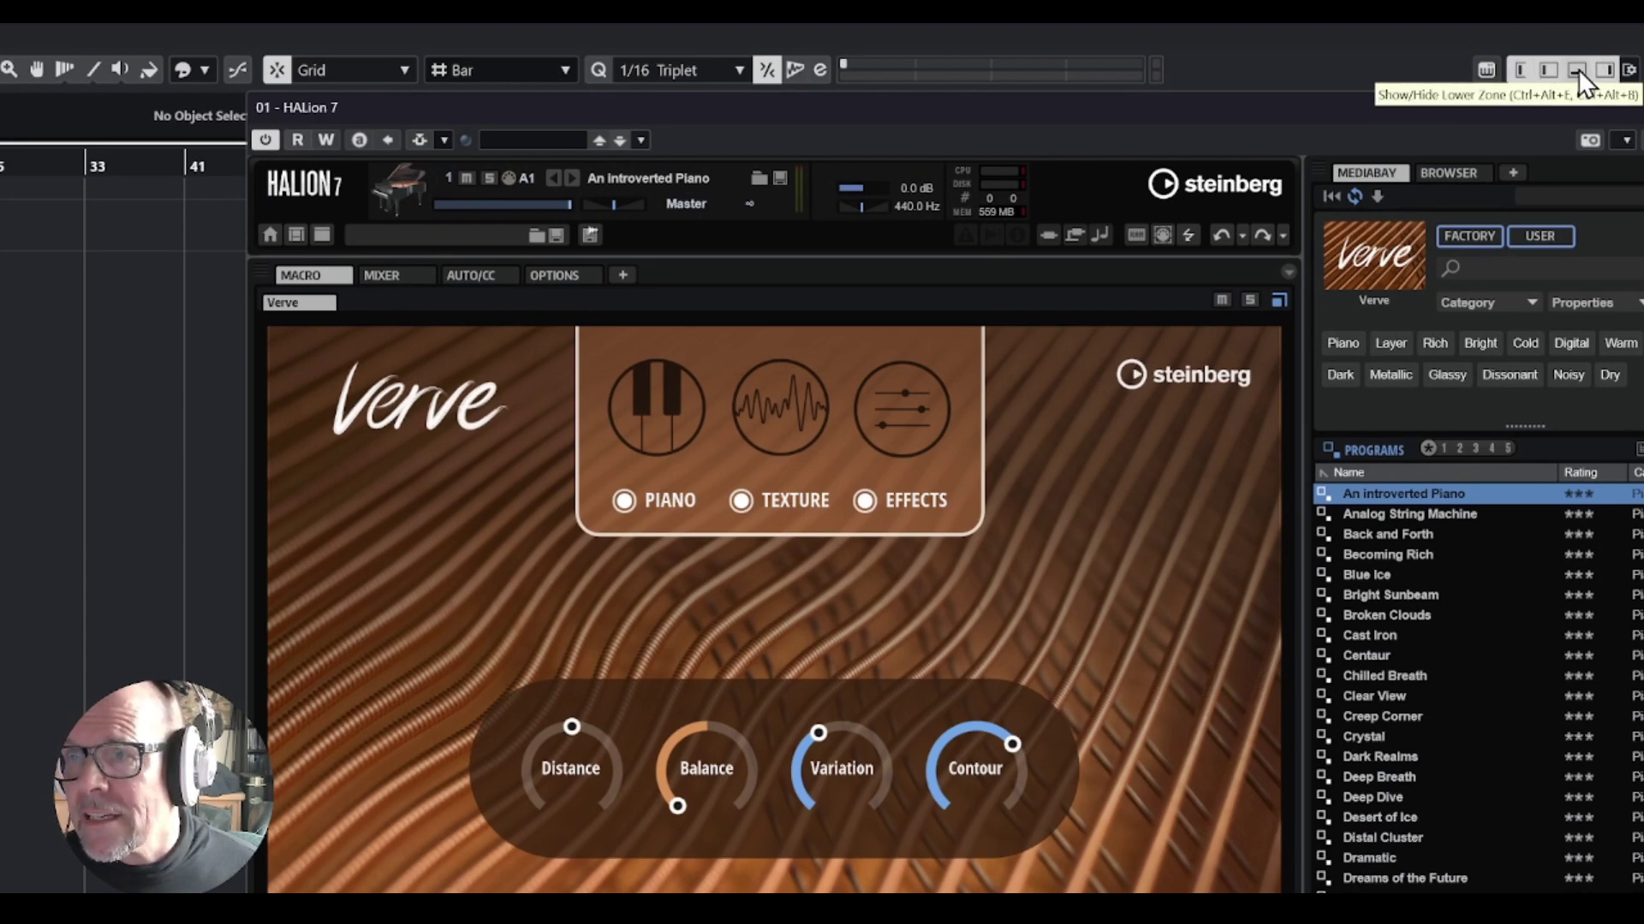
Reveal the lower zone's Modulators tab with its Add Modulator choices beside HALion 7's Verve.
click(1577, 69)
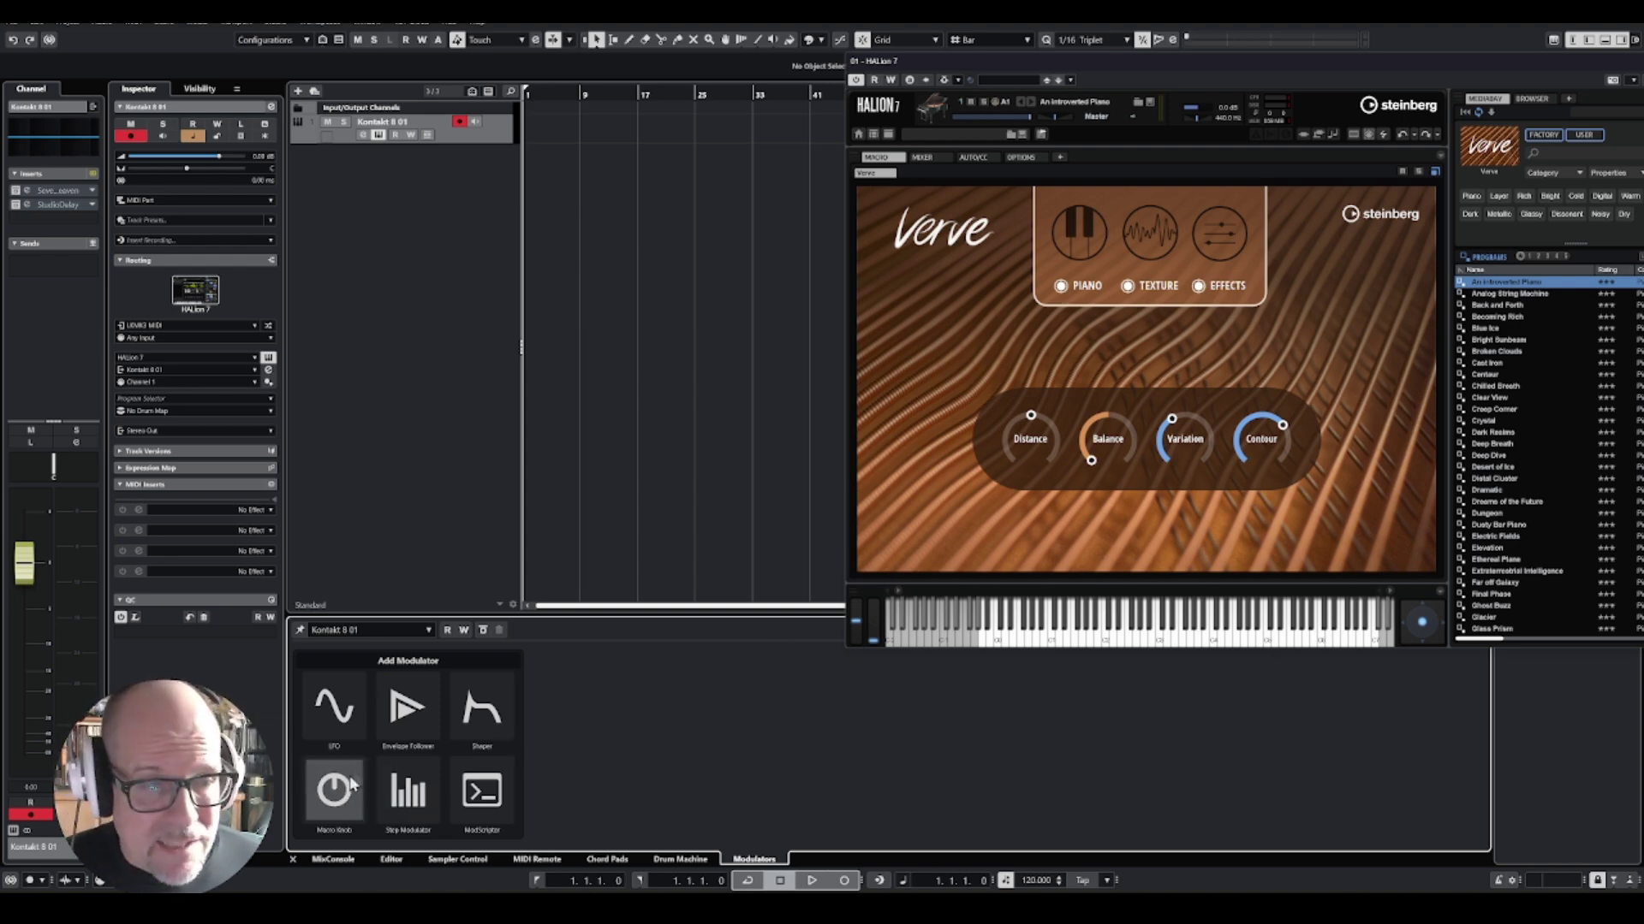
Add a Macro Knob to the first modulator slot and shift the HALion 7 window fully on screen.
click(326, 795)
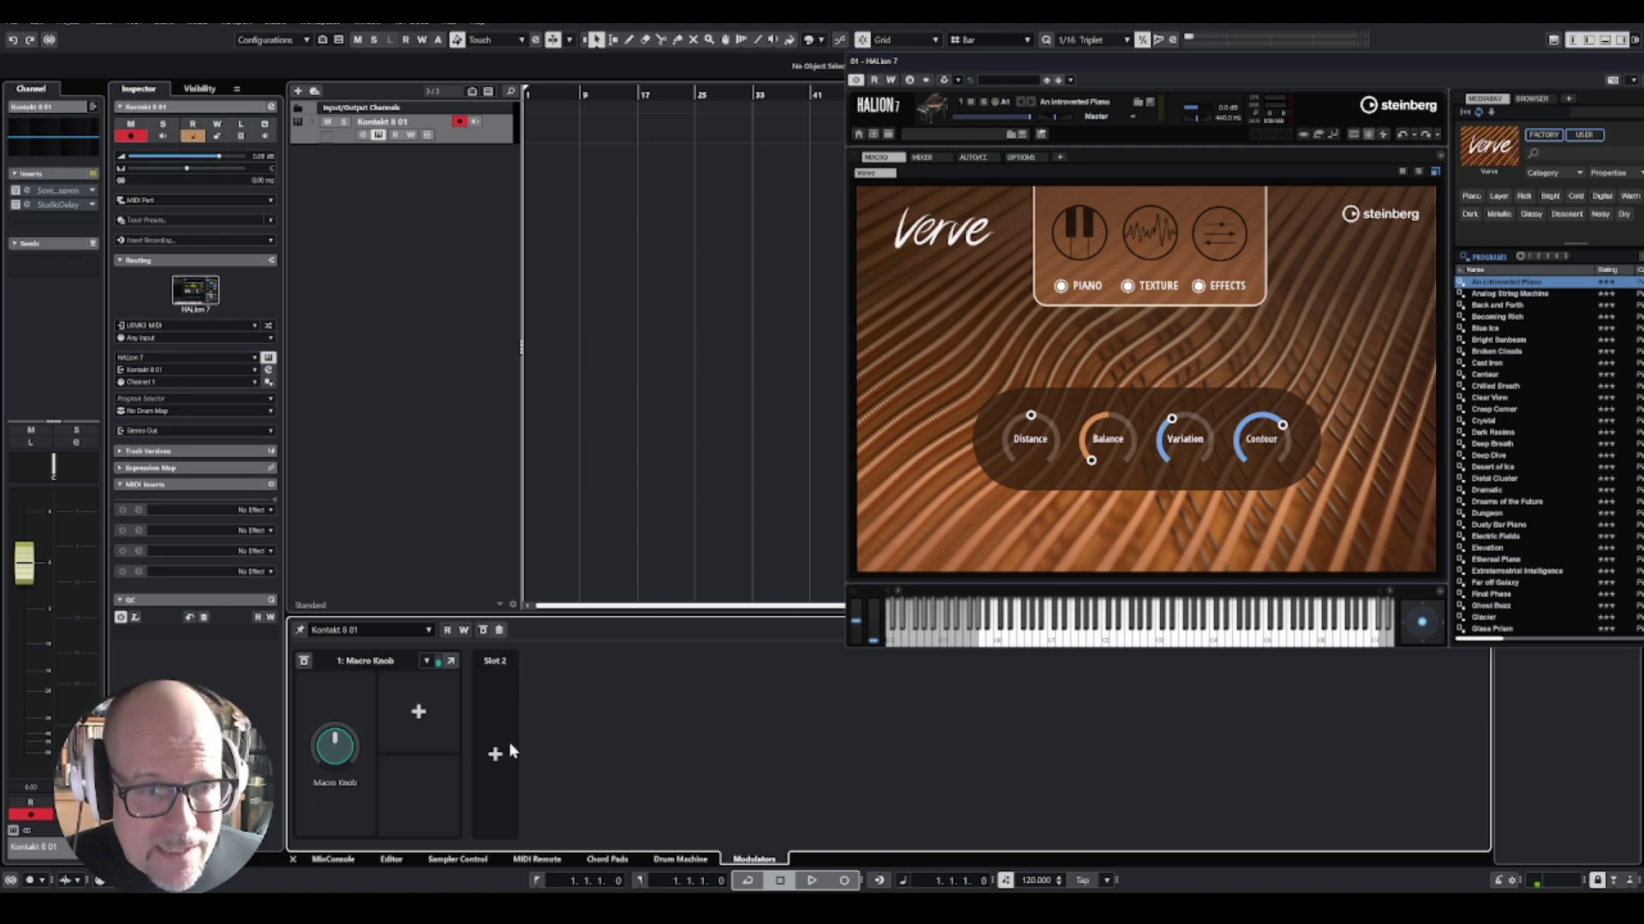
mouse_move(336, 753)
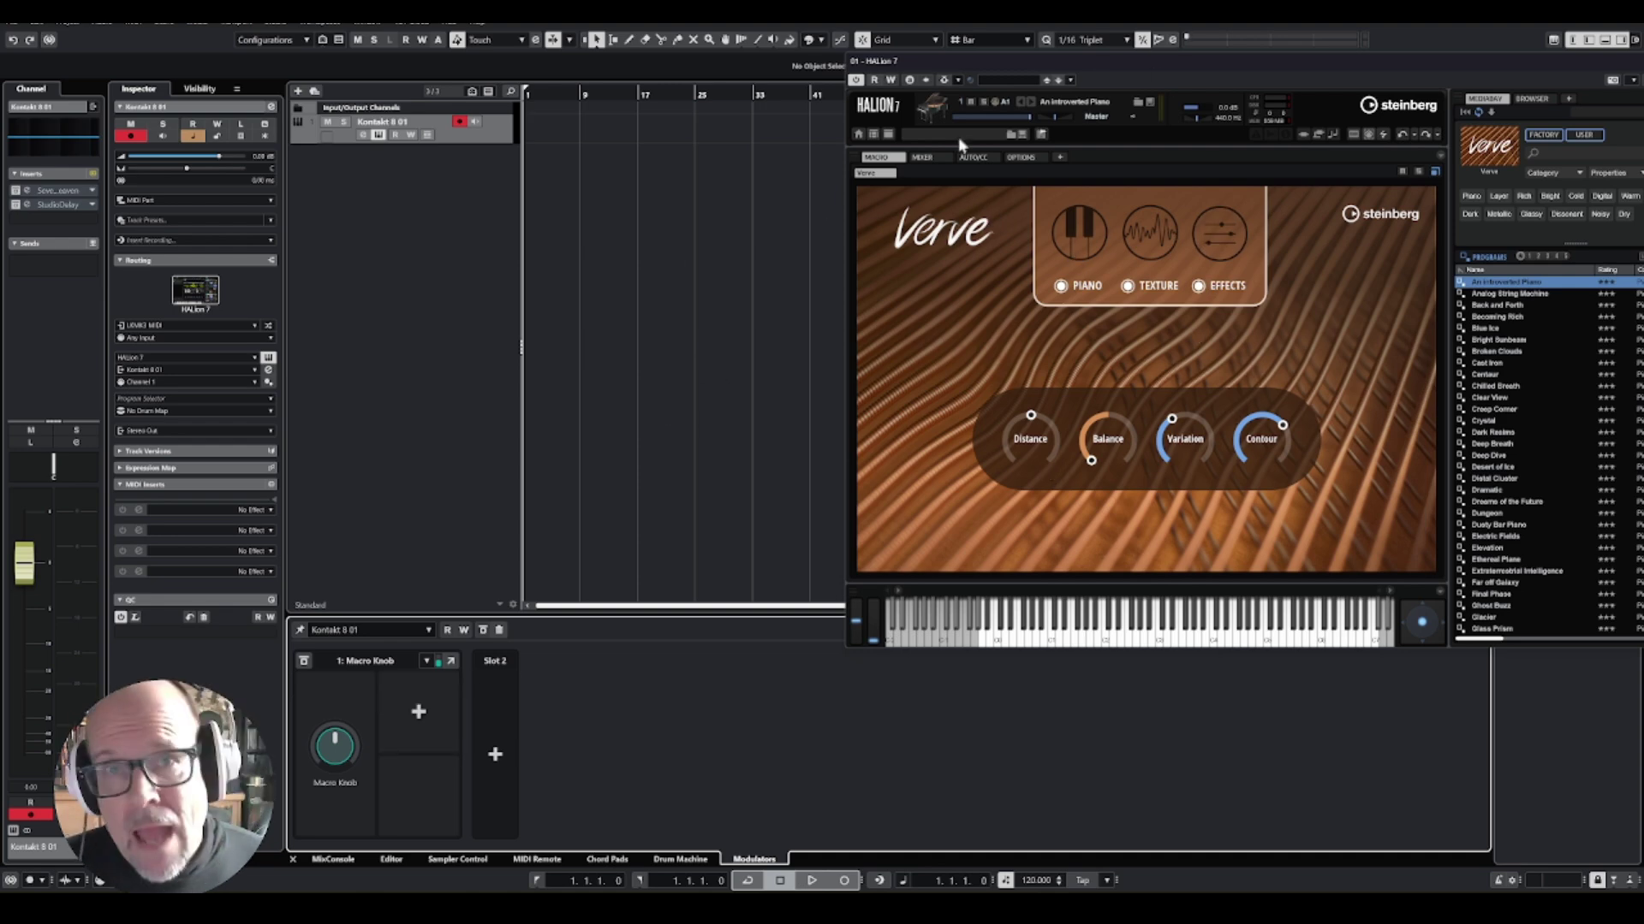
drag(1019, 61, 917, 90)
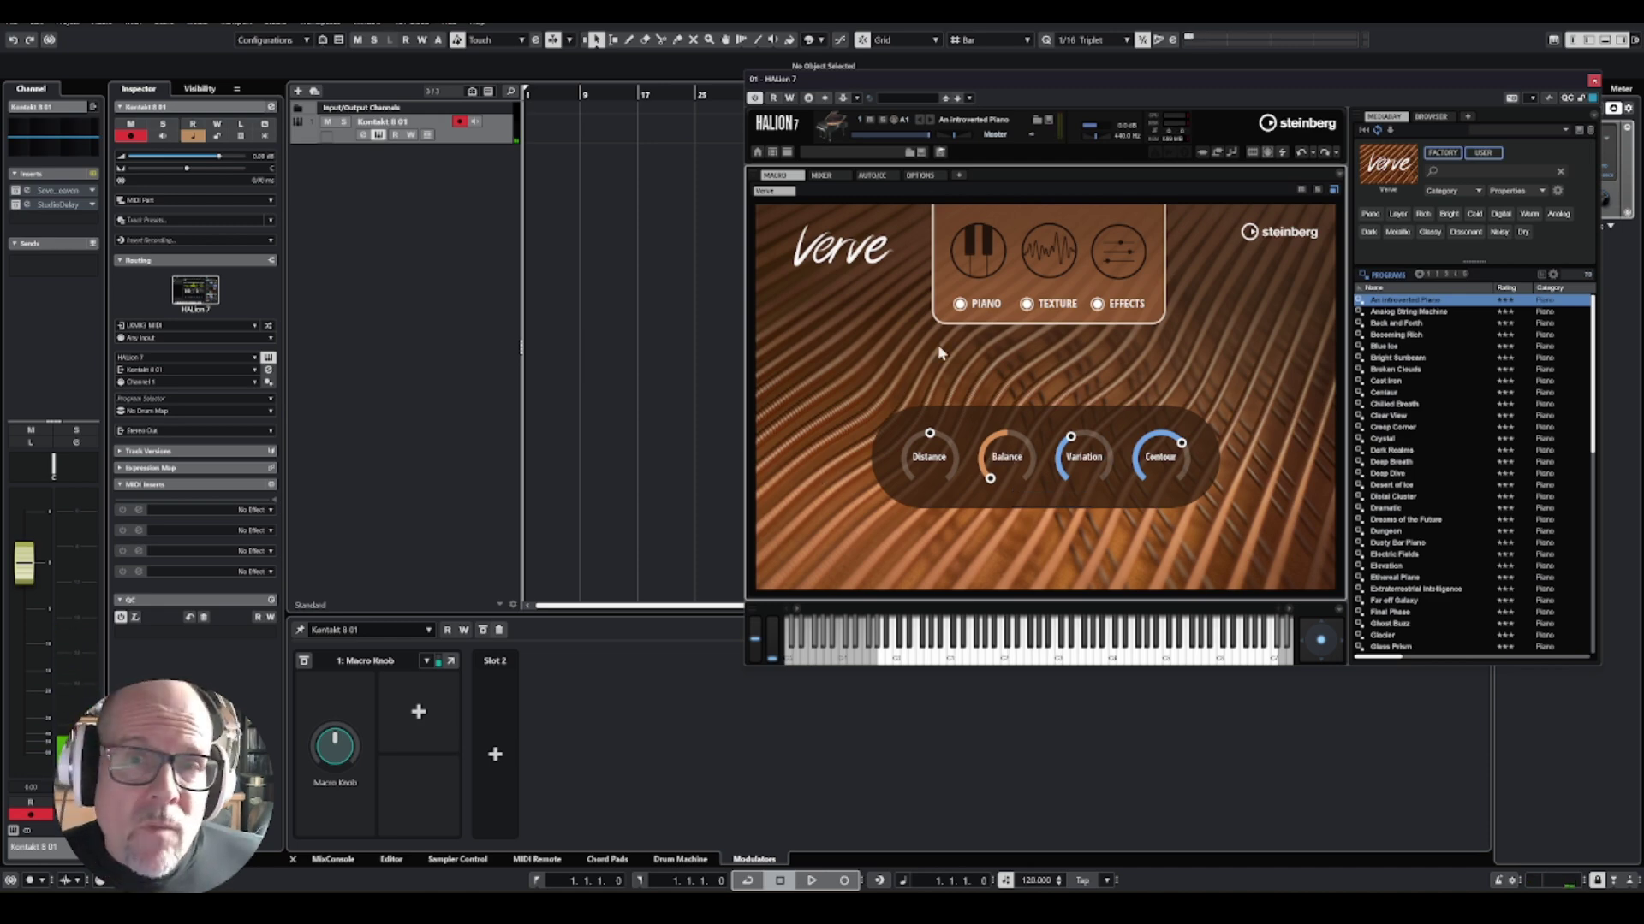
Test Verve's Balance knob, raising it to 23.5 and later lowering it from 100.0 to 70.0.
click(1046, 250)
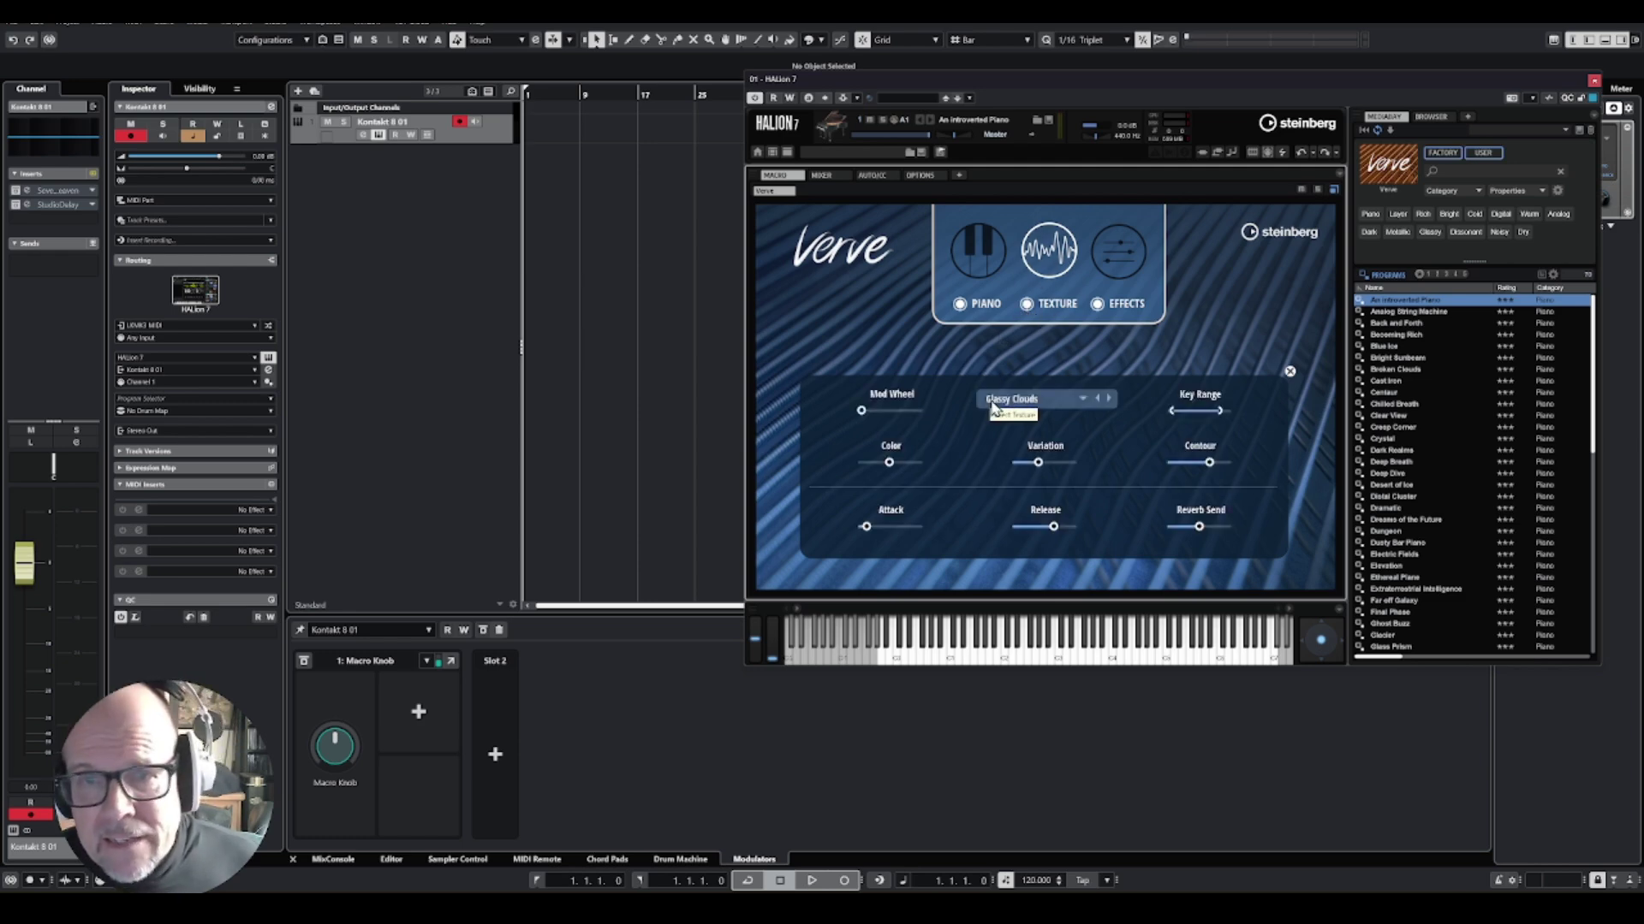
click(1290, 374)
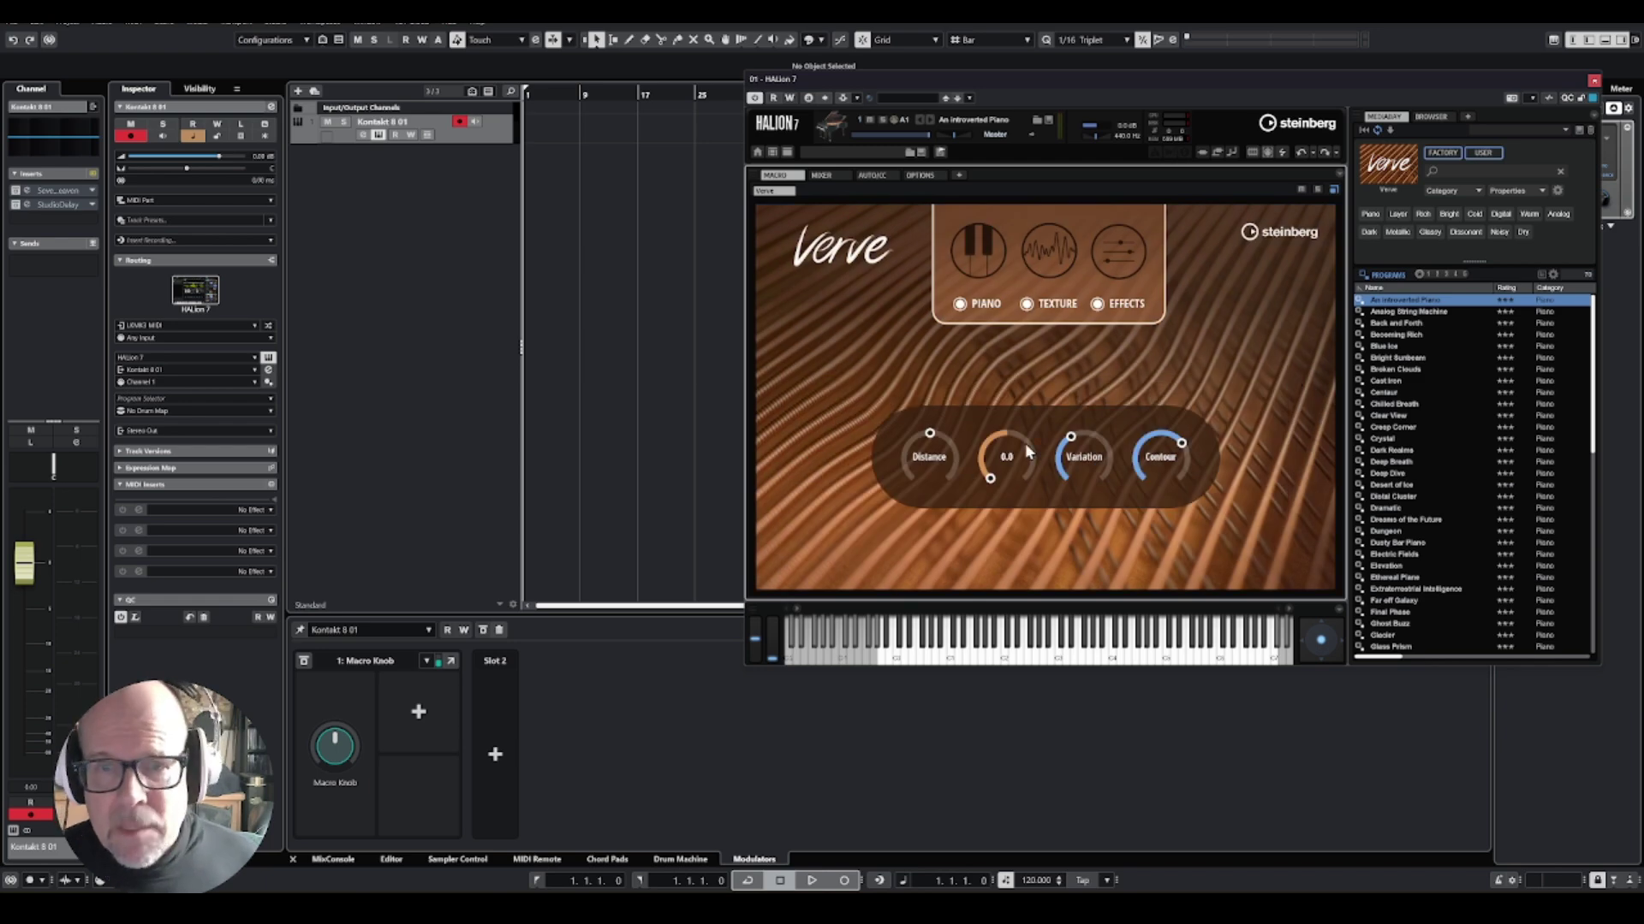
drag(991, 482, 993, 451)
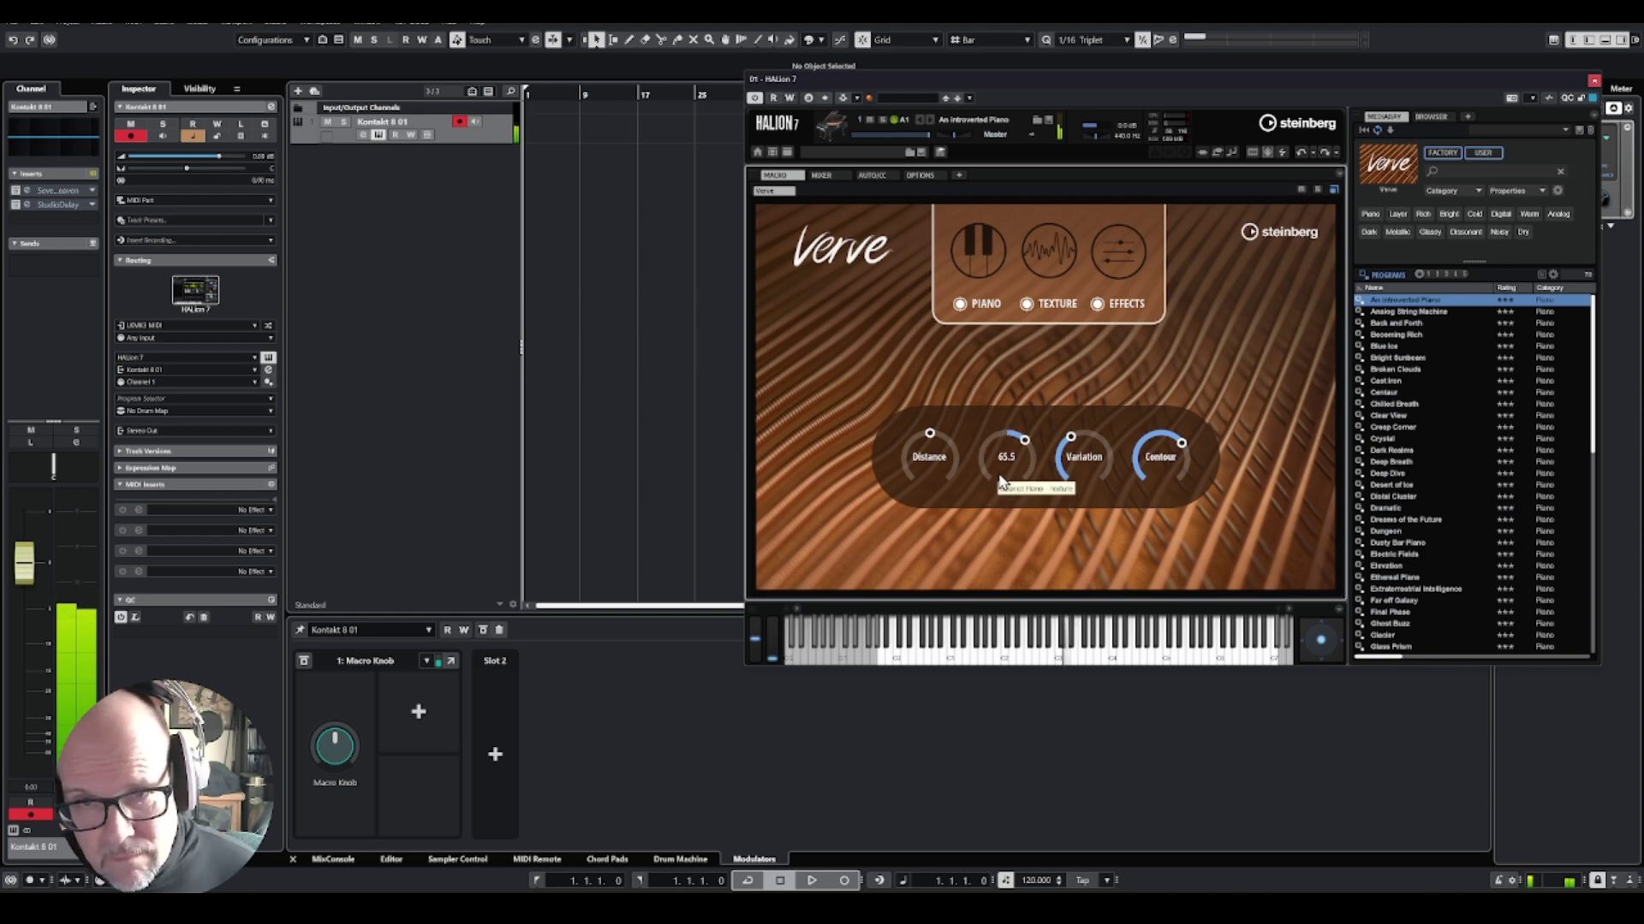
drag(1003, 437, 983, 544)
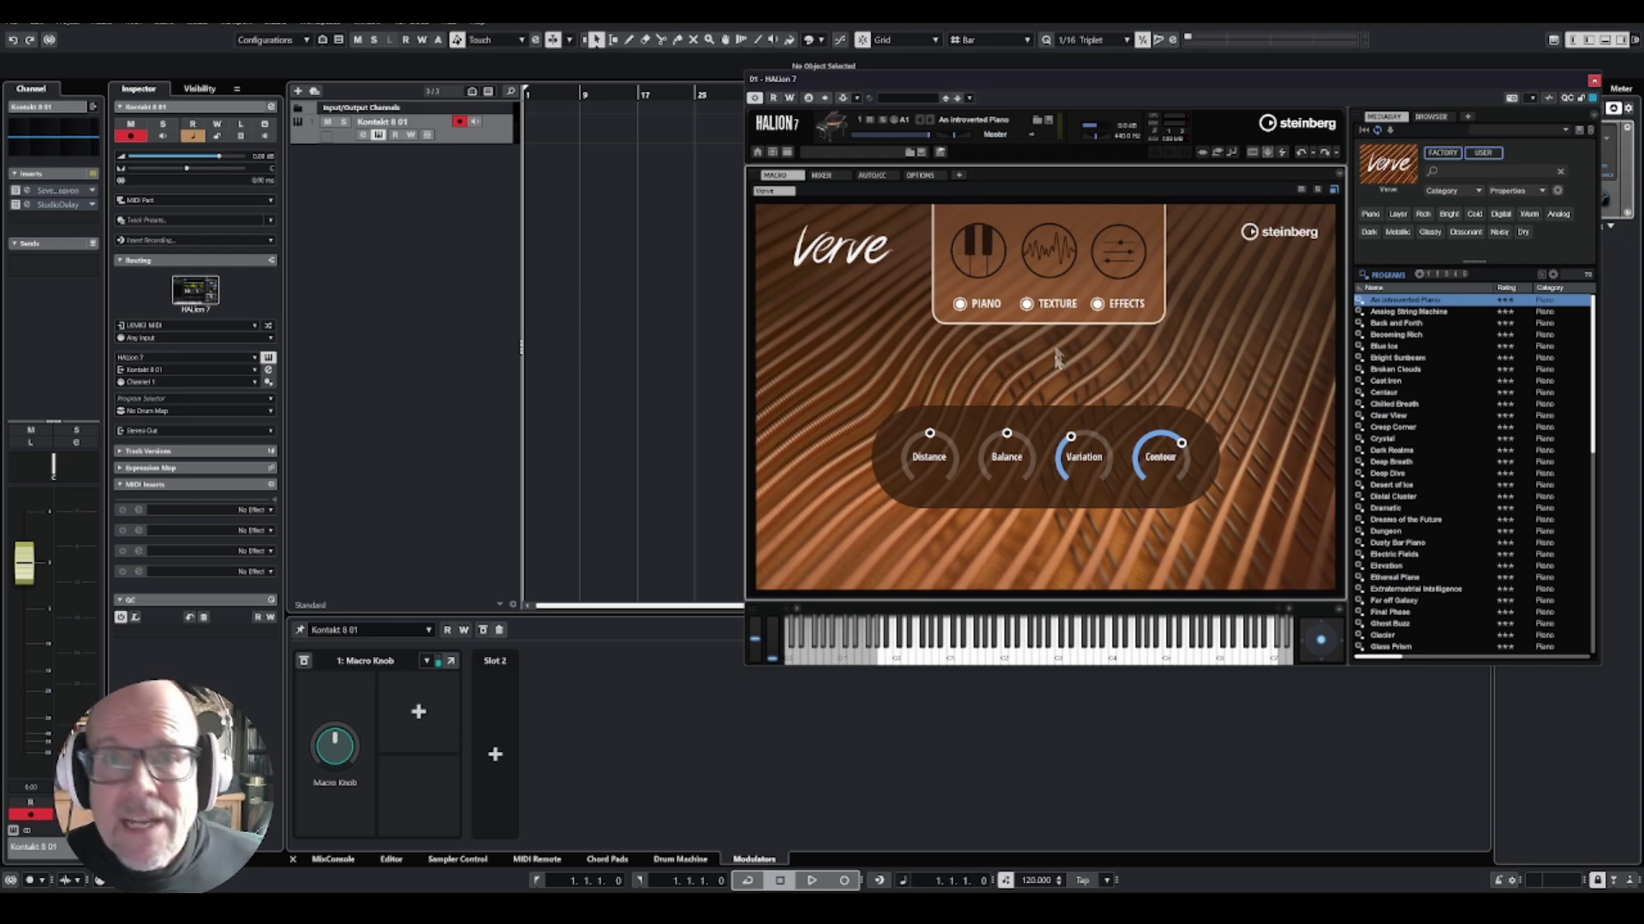
Sweep Verve's Texture Color to 100 %, settle it at 47.2 %, and return to the Piano page.
click(1058, 257)
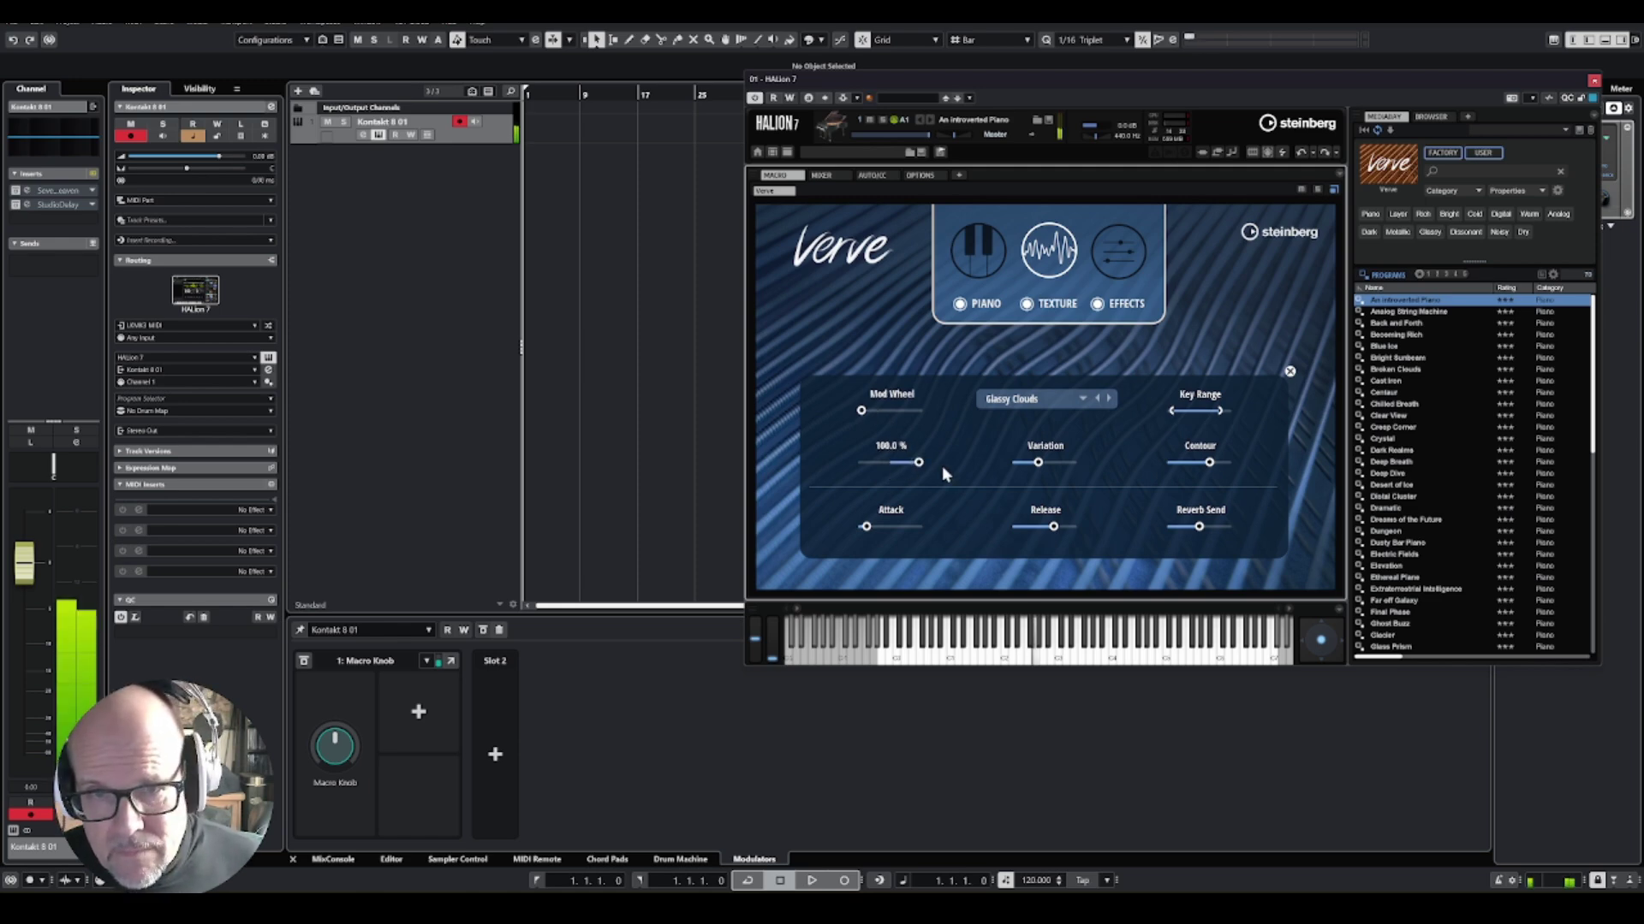
click(910, 459)
drag(911, 462, 941, 468)
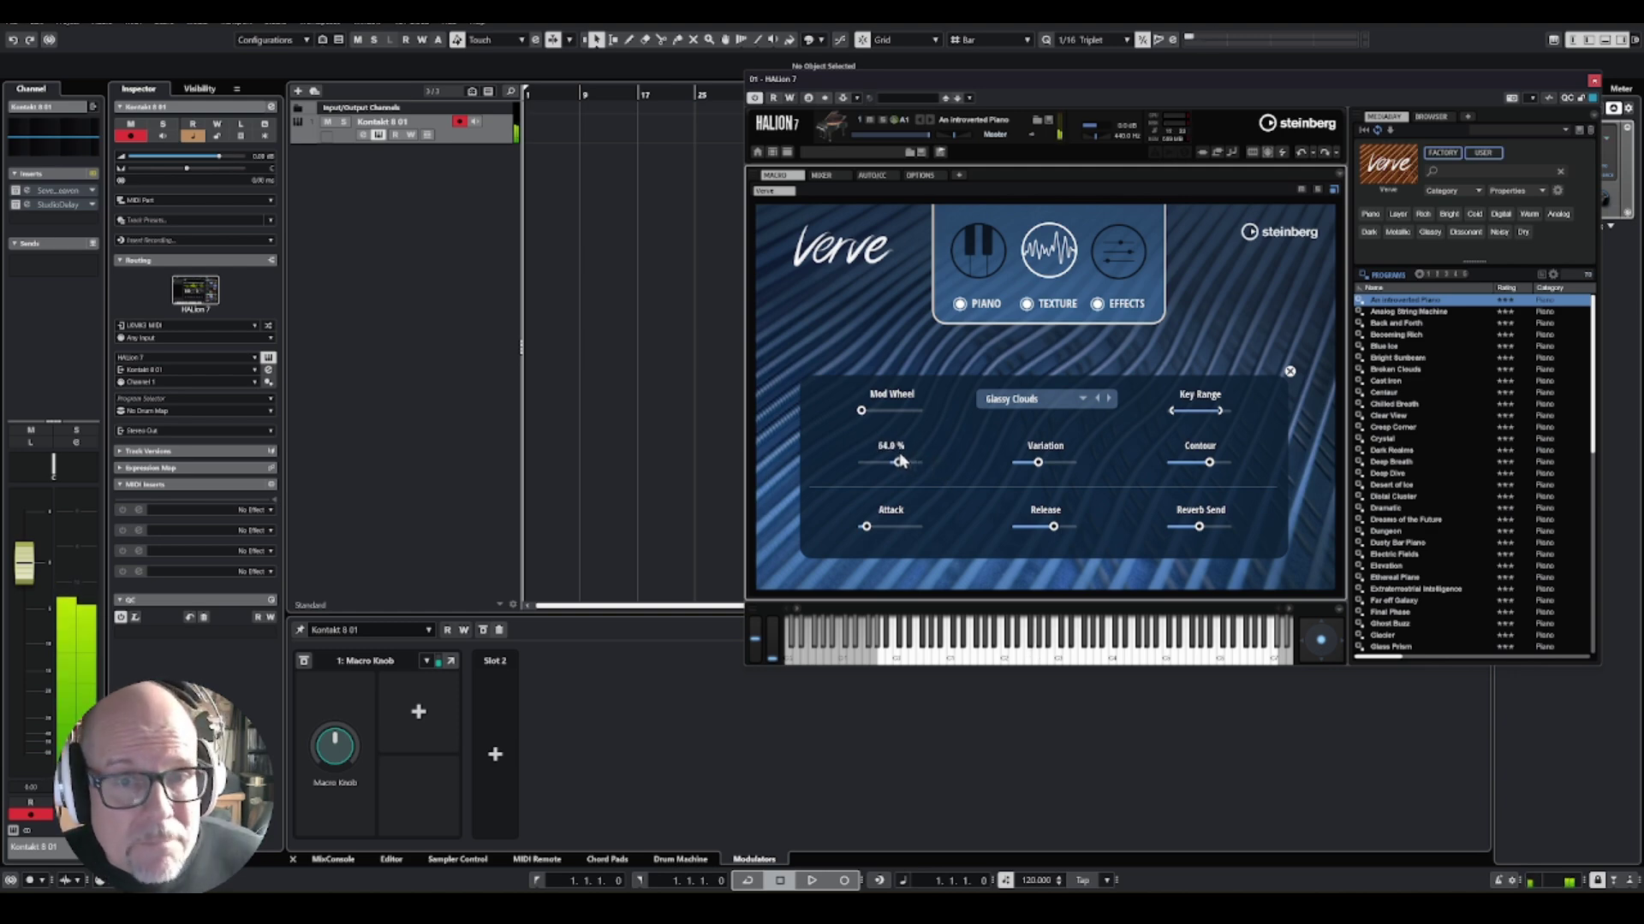
drag(899, 453, 891, 460)
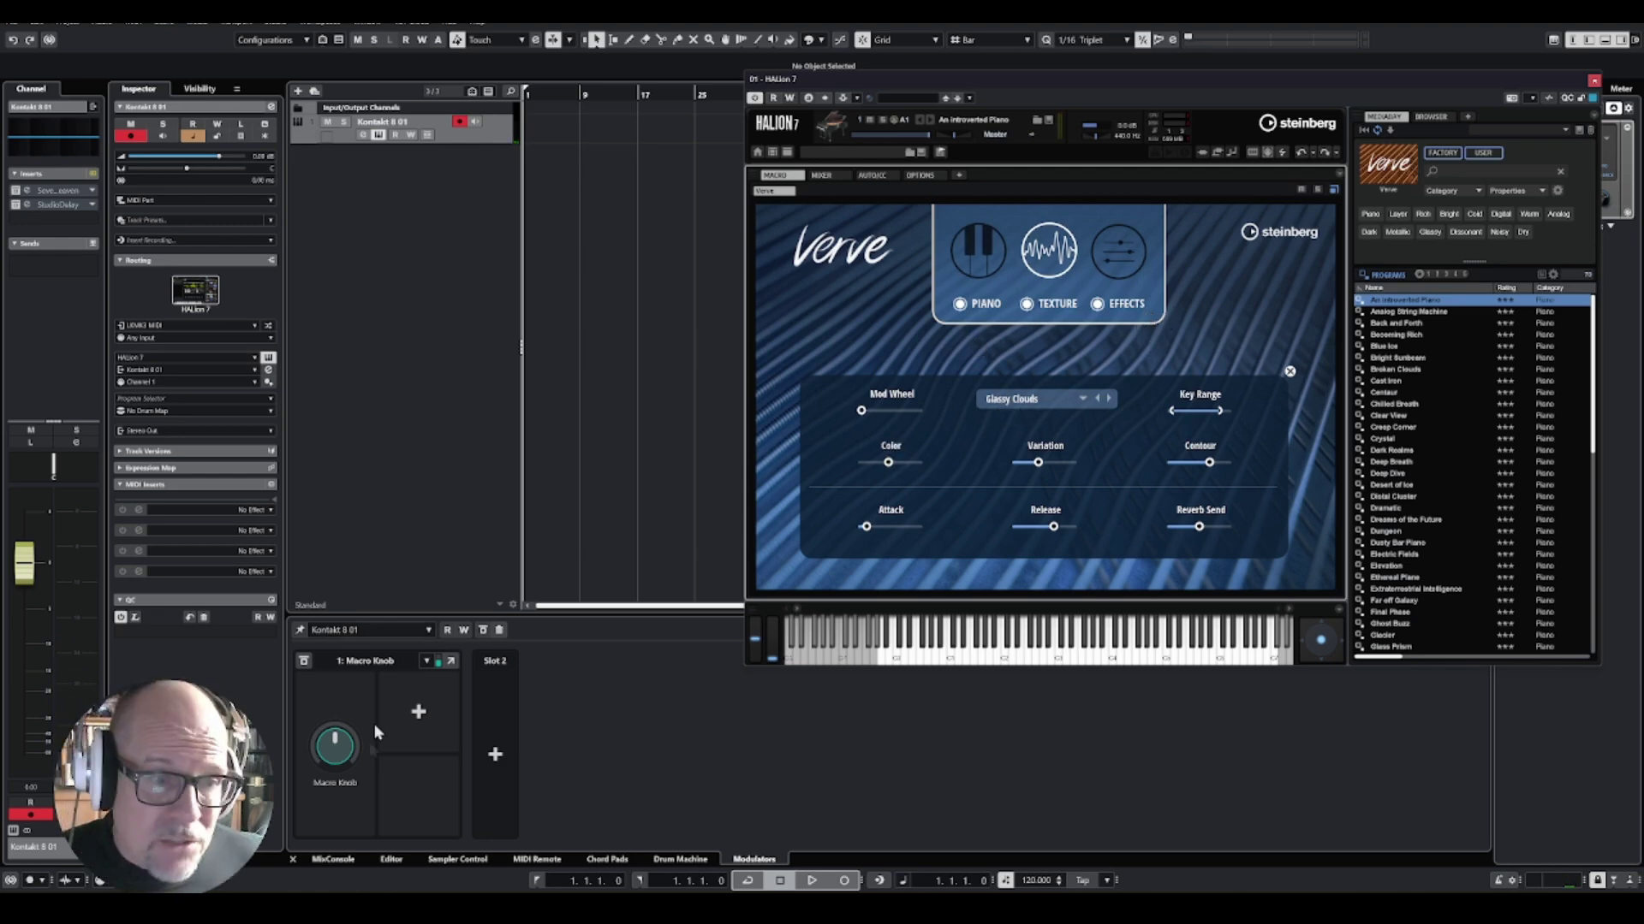
click(1290, 372)
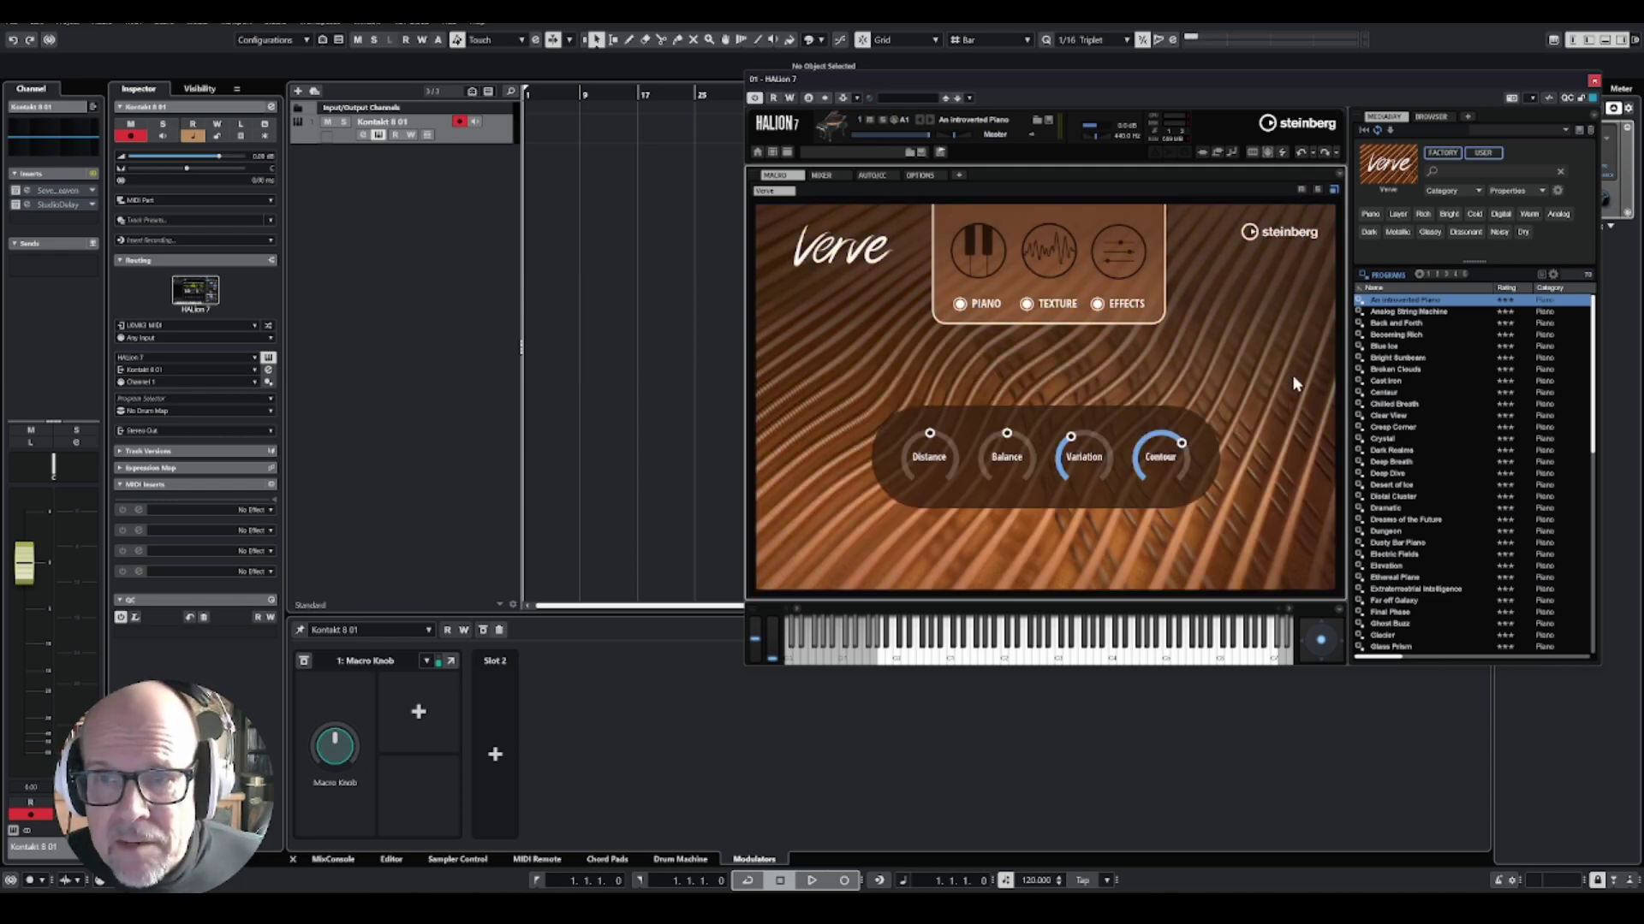
Learn Verve's Balance as the Macro Knob's first destination.
click(423, 707)
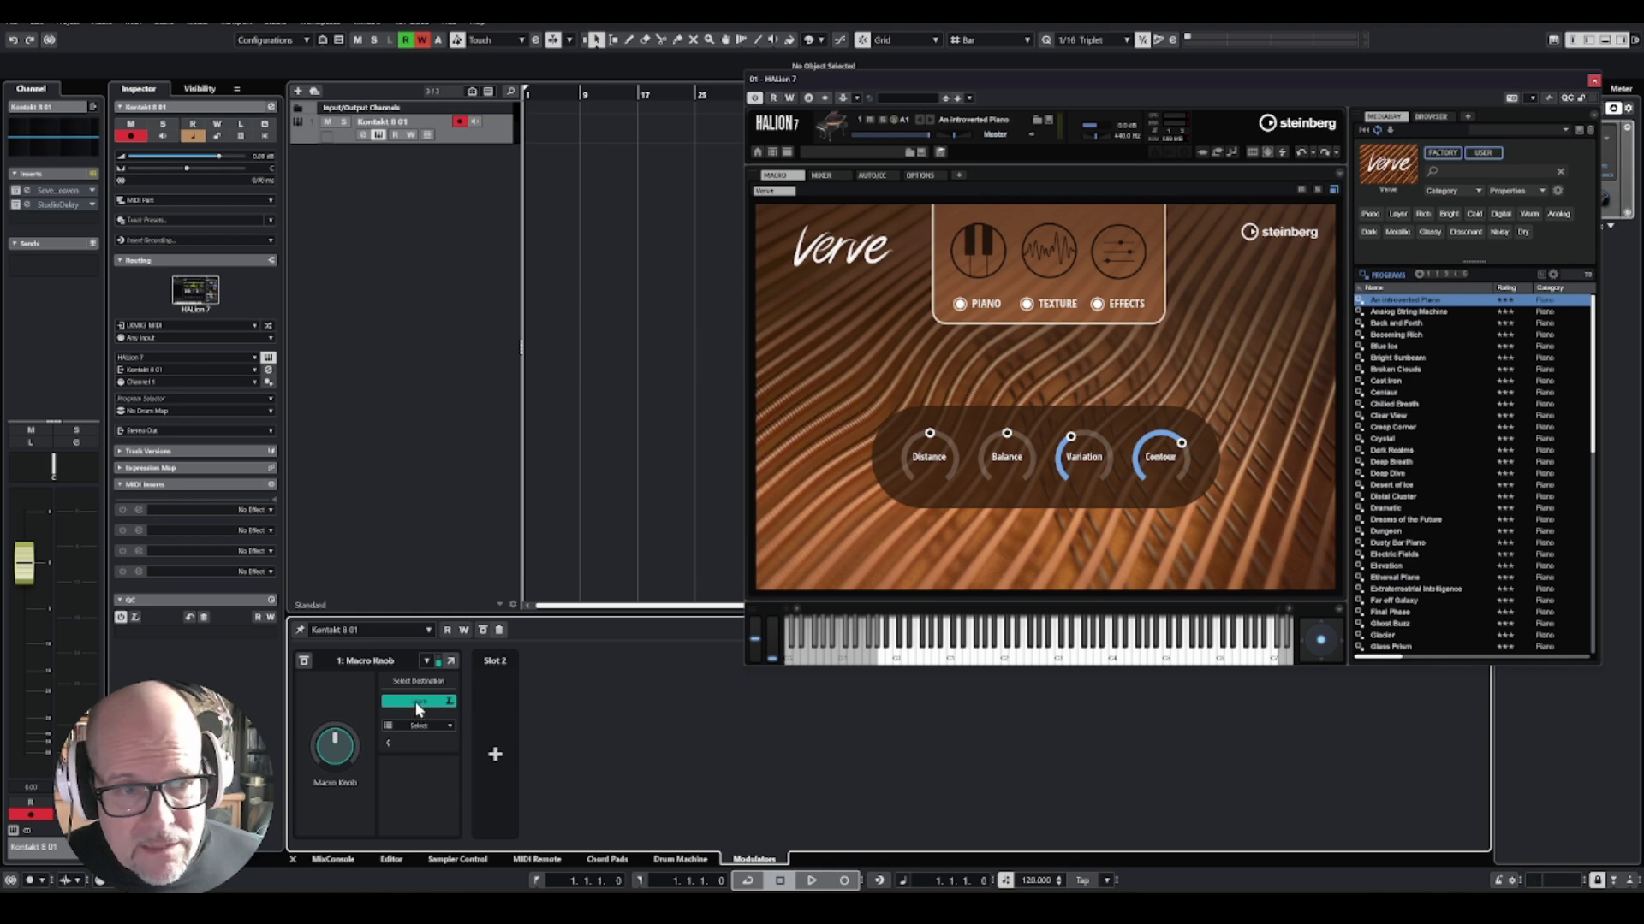
mouse_move(1006, 464)
drag(1003, 459, 1013, 461)
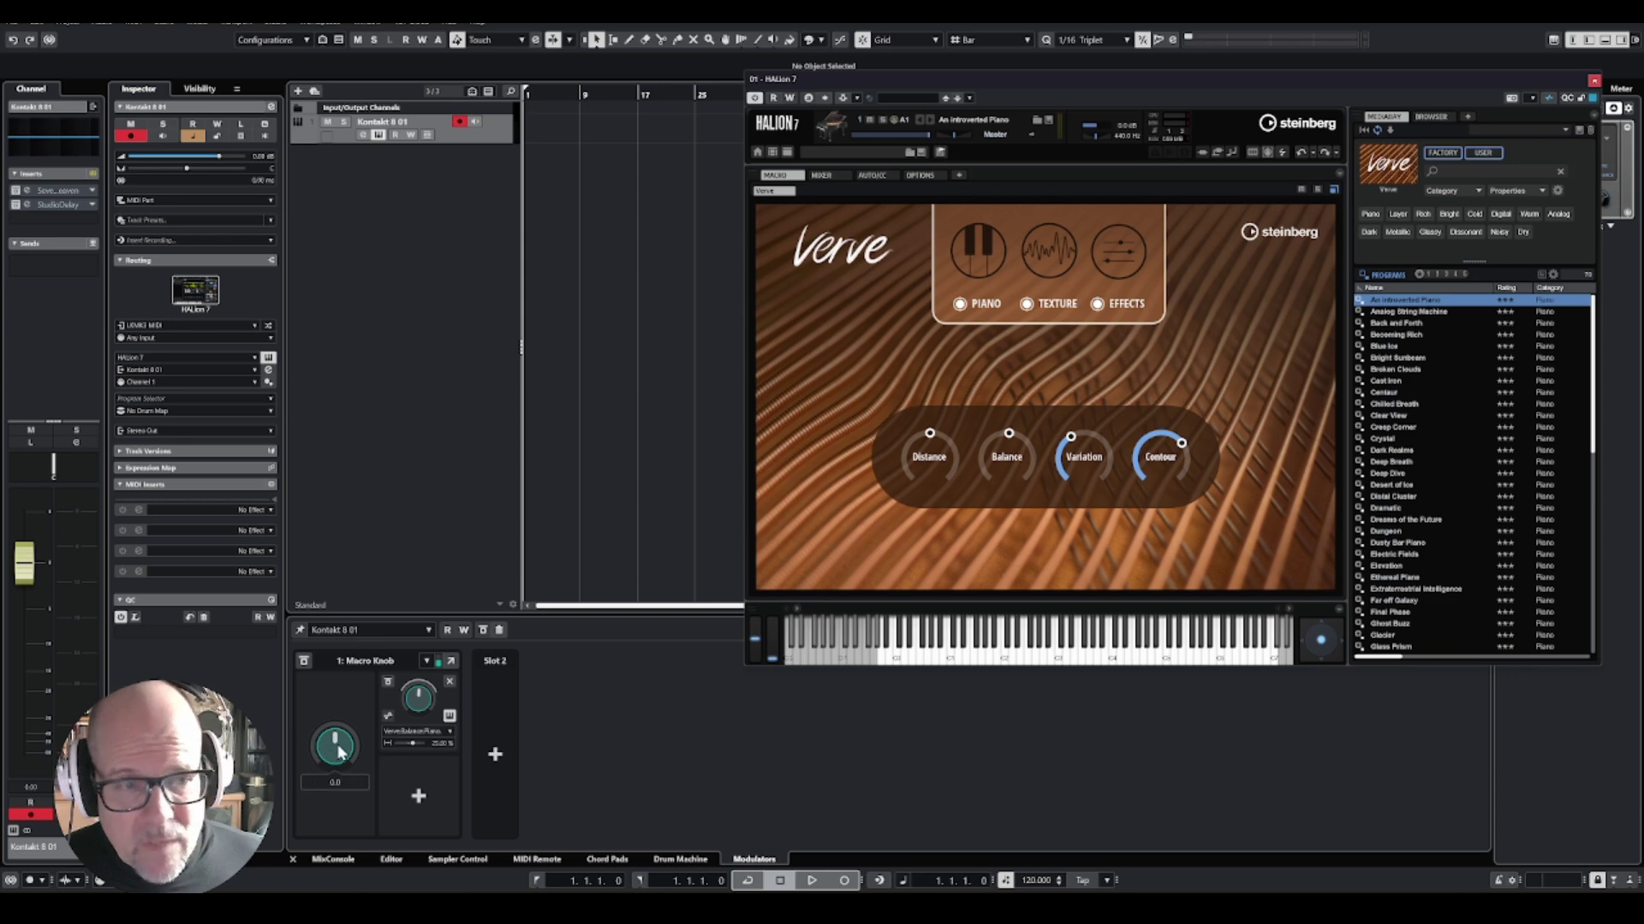
Sweep the Macro Knob up to 100.0 and back to about 52 to hear Balance move.
drag(322, 751, 303, 800)
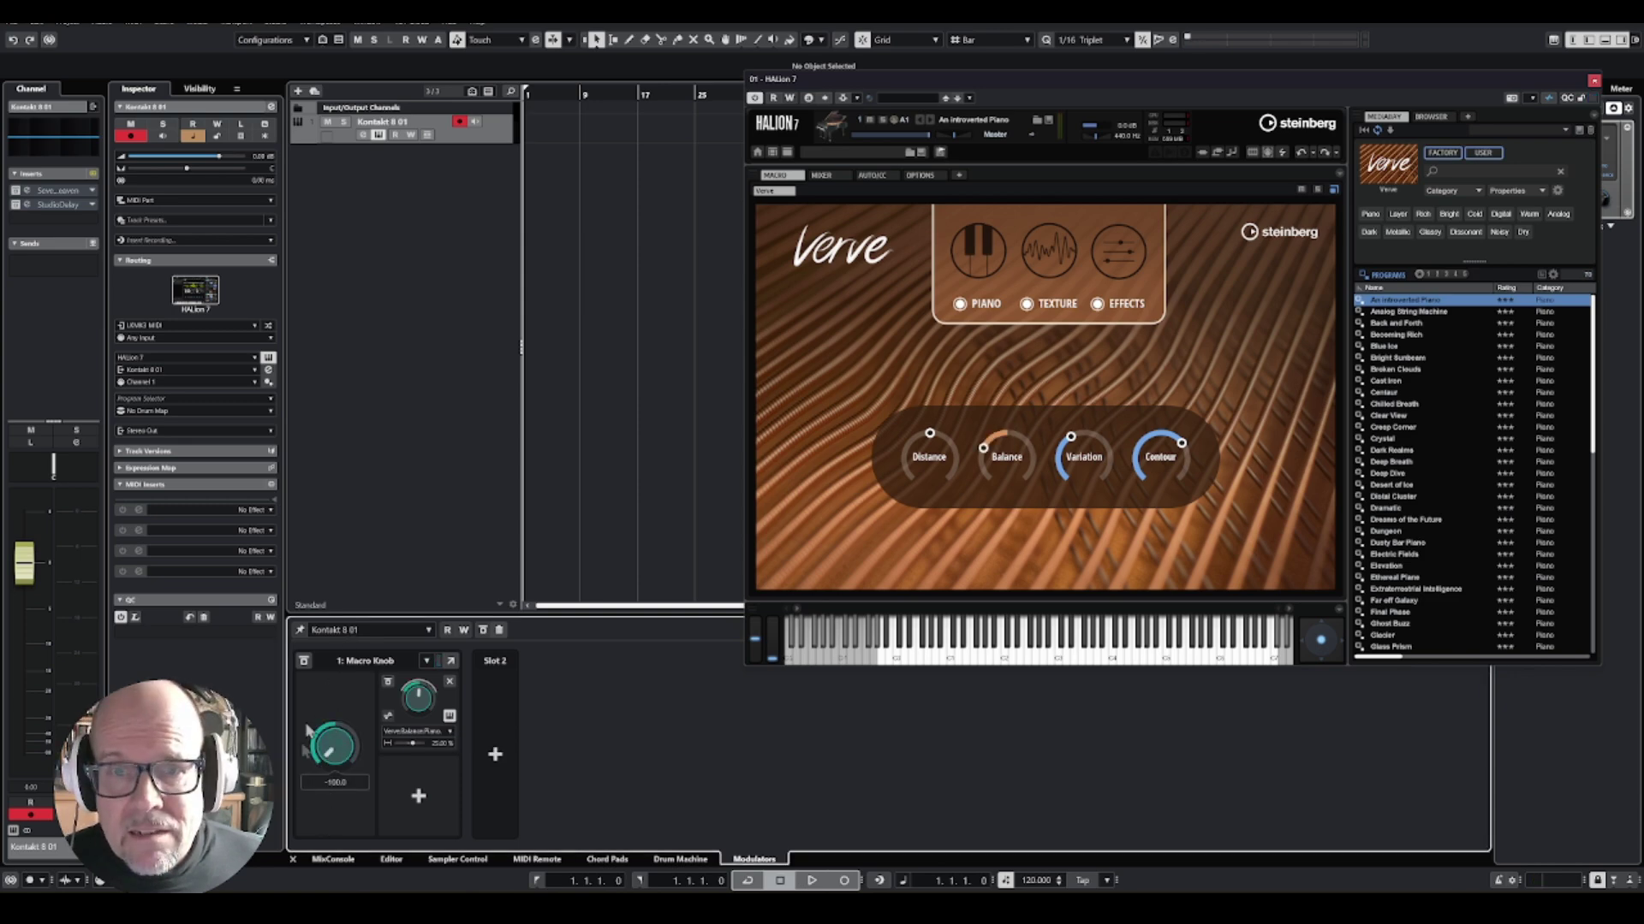
drag(333, 747, 317, 635)
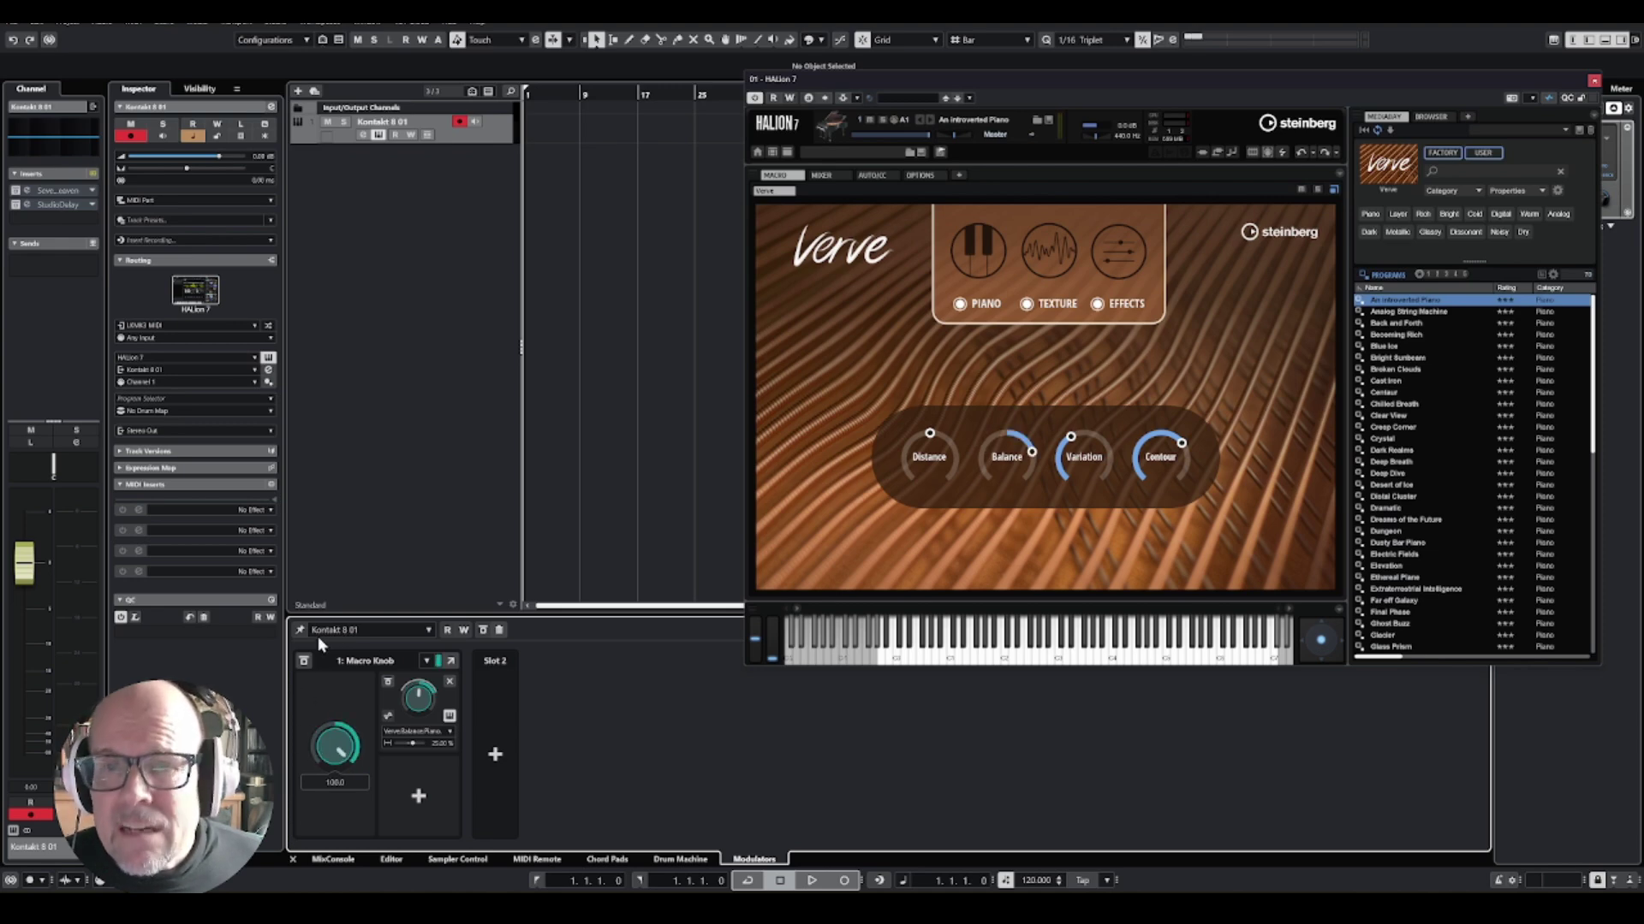
drag(317, 638, 301, 680)
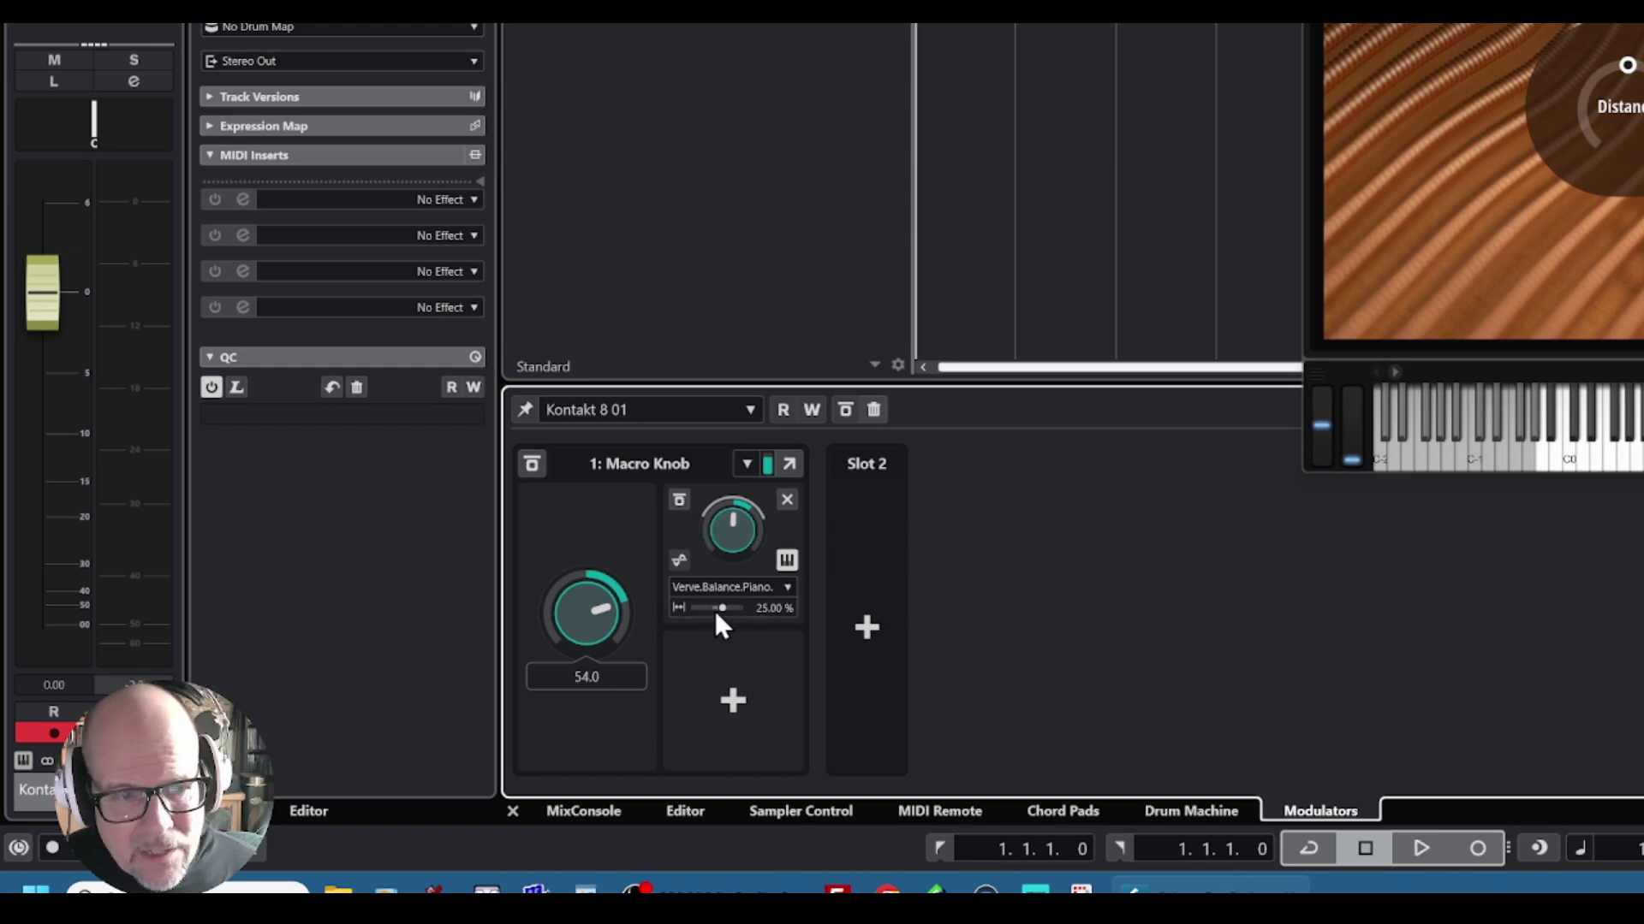
Raise the Balance modulation depth to 100.00 %, test the knob down to -100.0, then reset it to 0.0.
drag(721, 609, 755, 608)
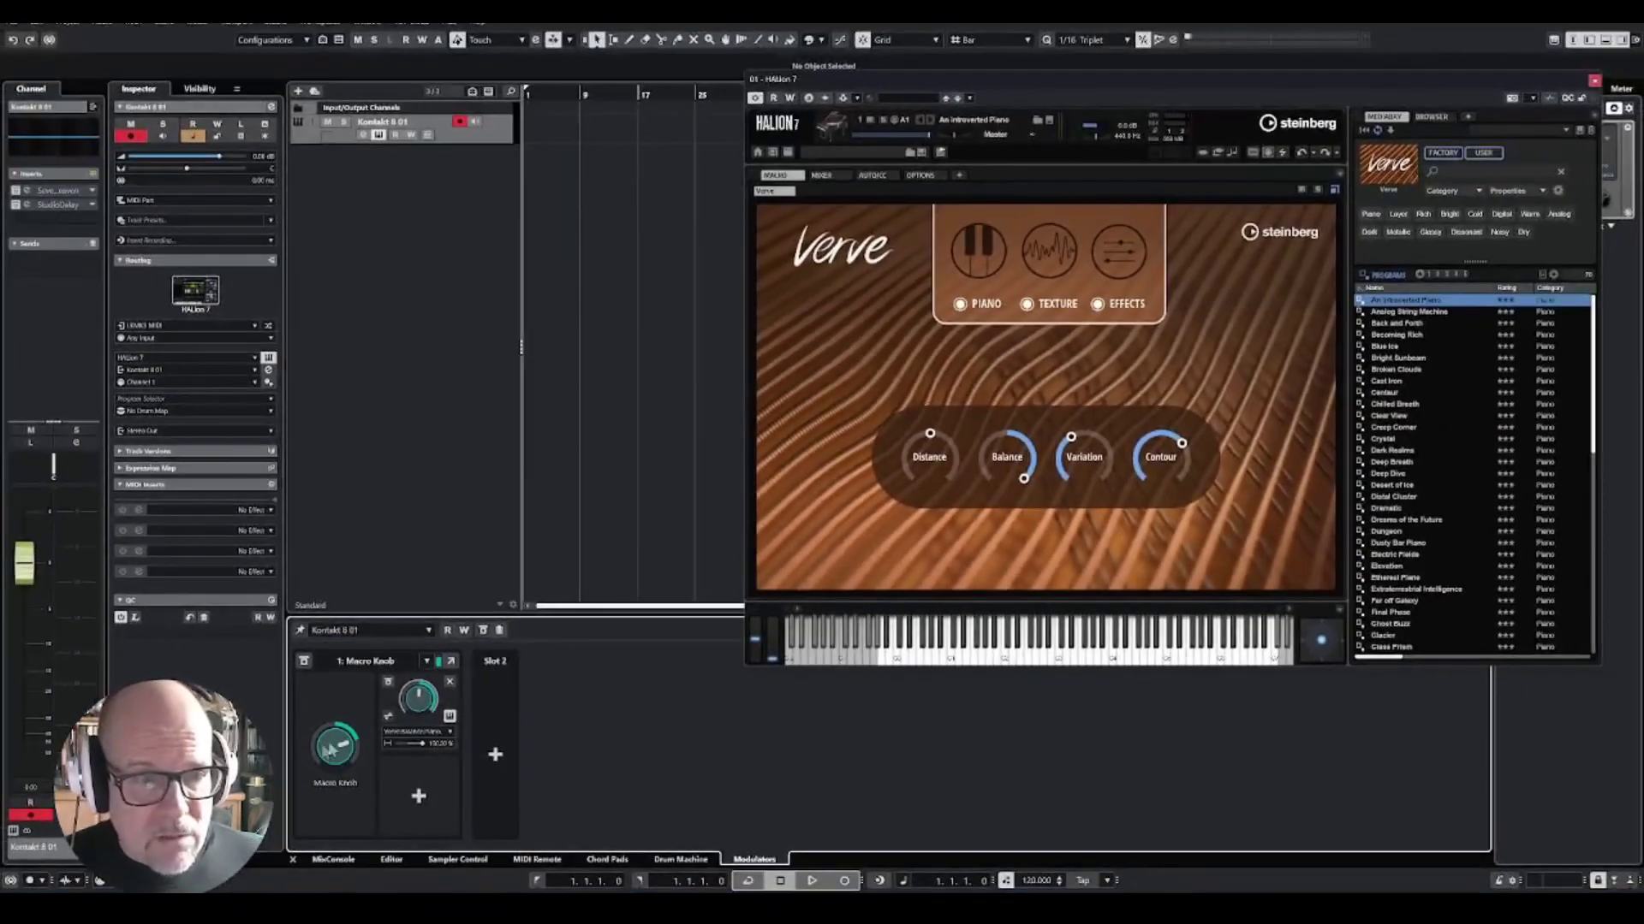
drag(334, 747, 319, 834)
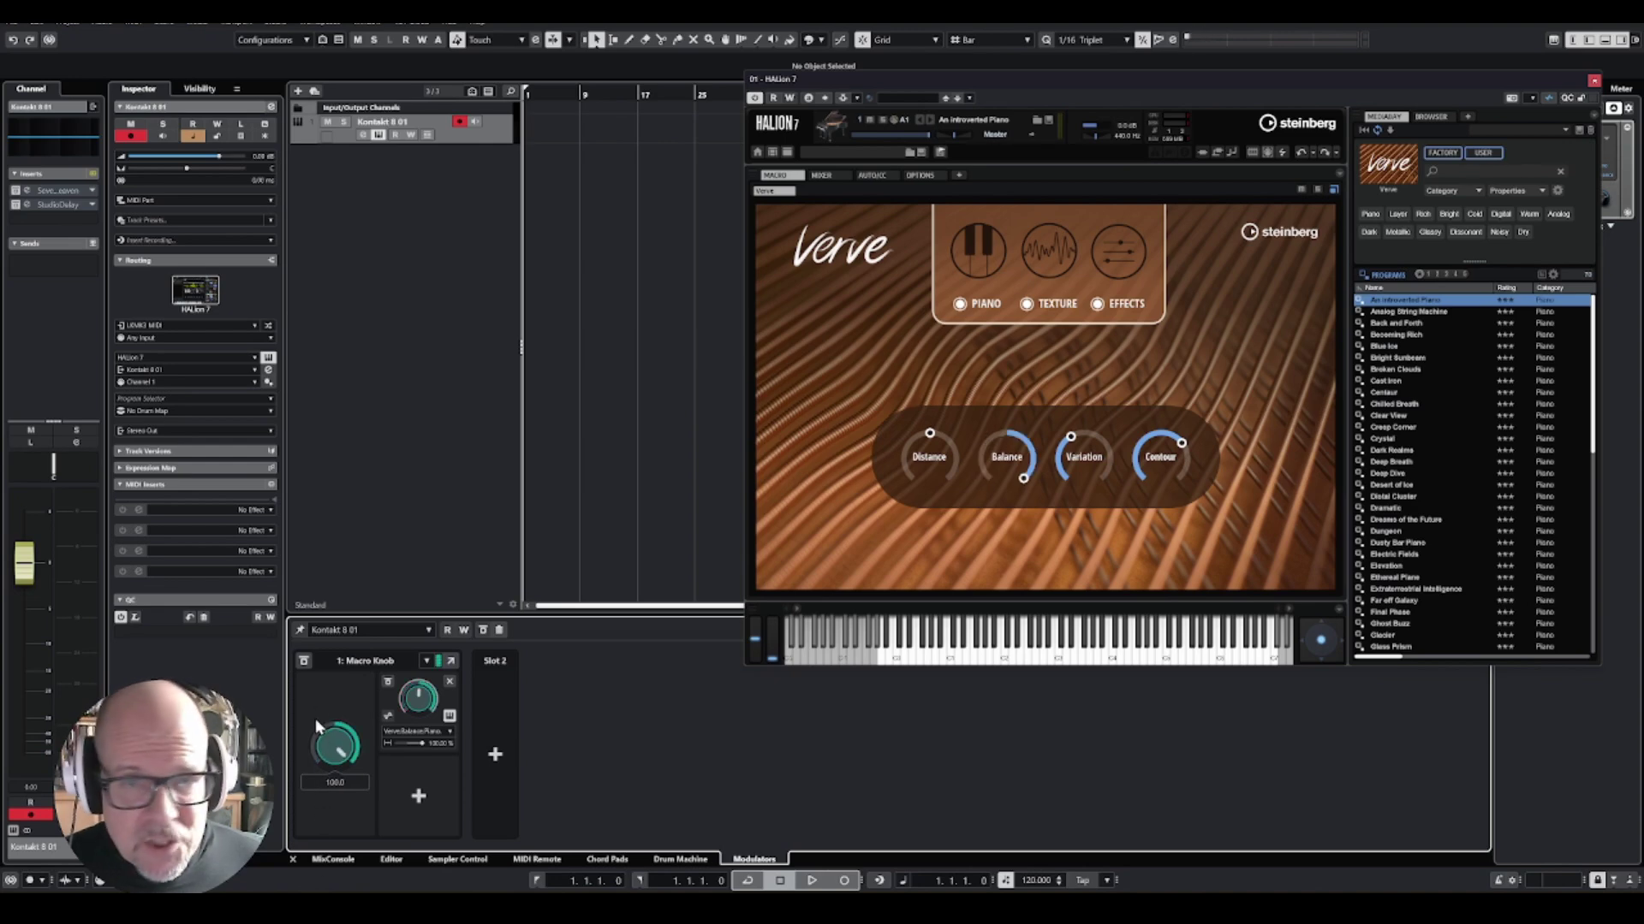
drag(315, 718, 318, 754)
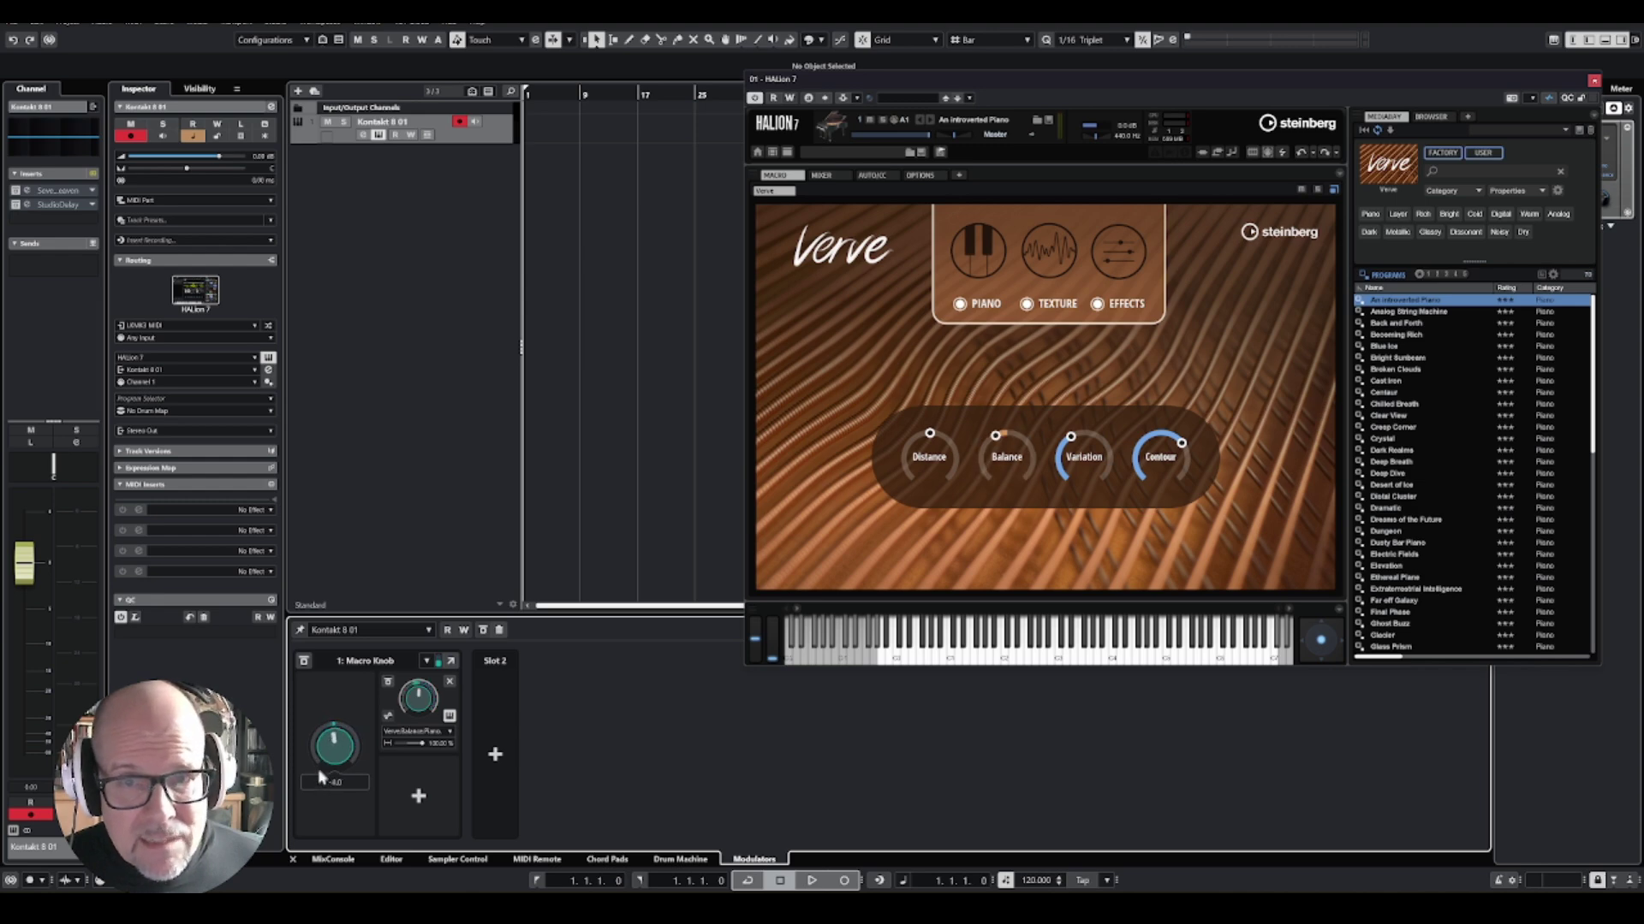
drag(318, 764, 318, 768)
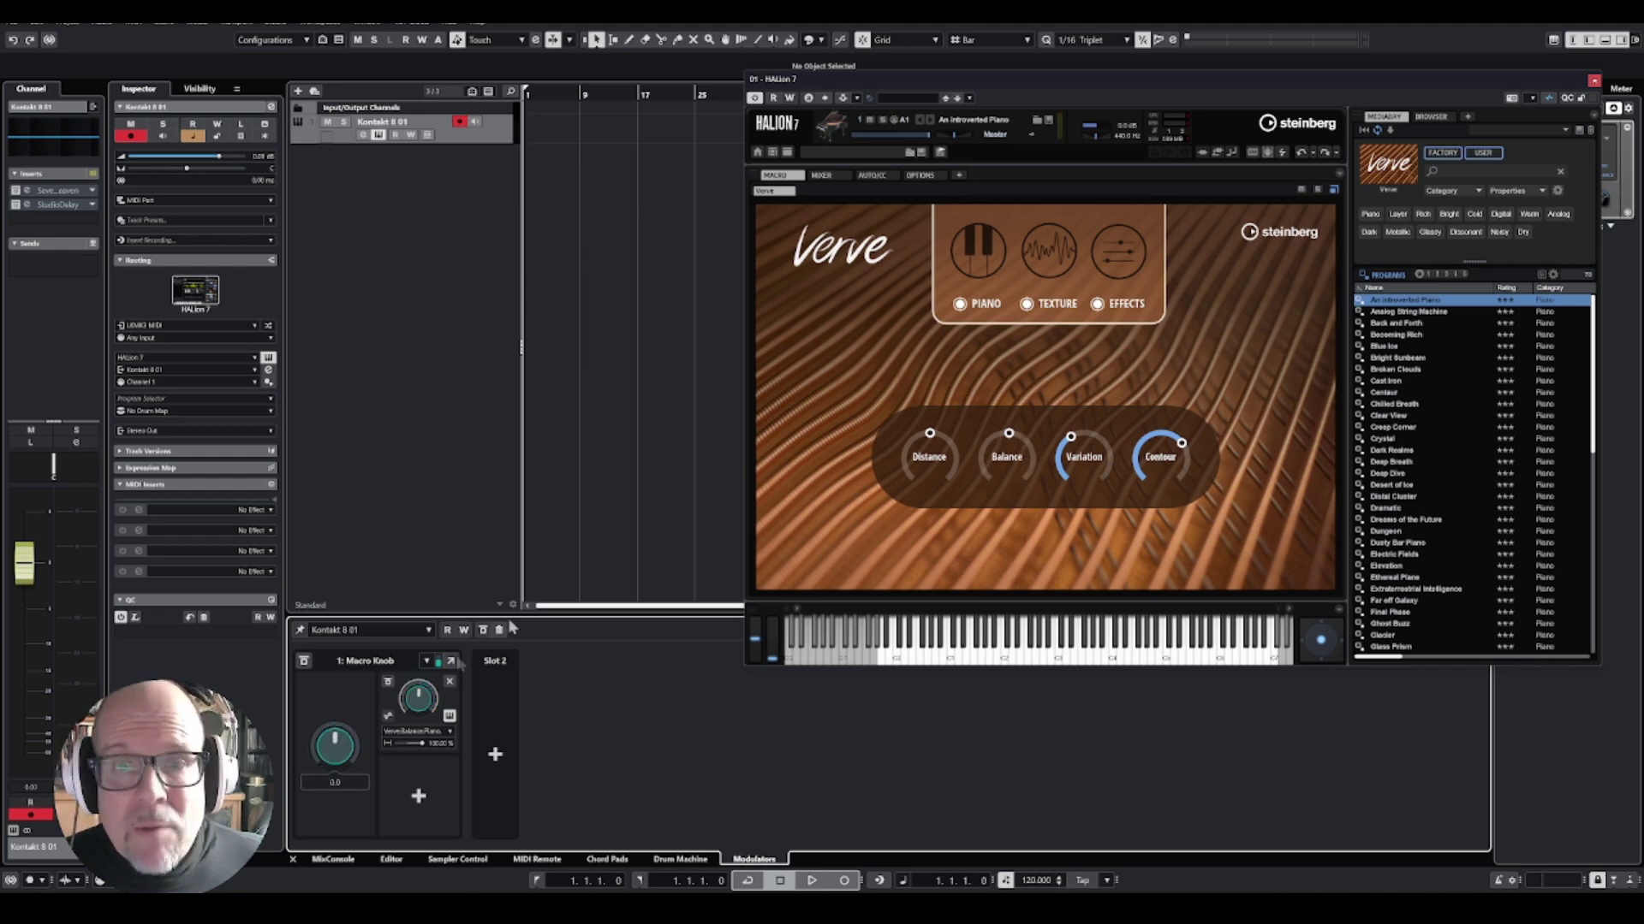
Learn Verve's Texture Color as a second Macro Knob destination.
click(1049, 250)
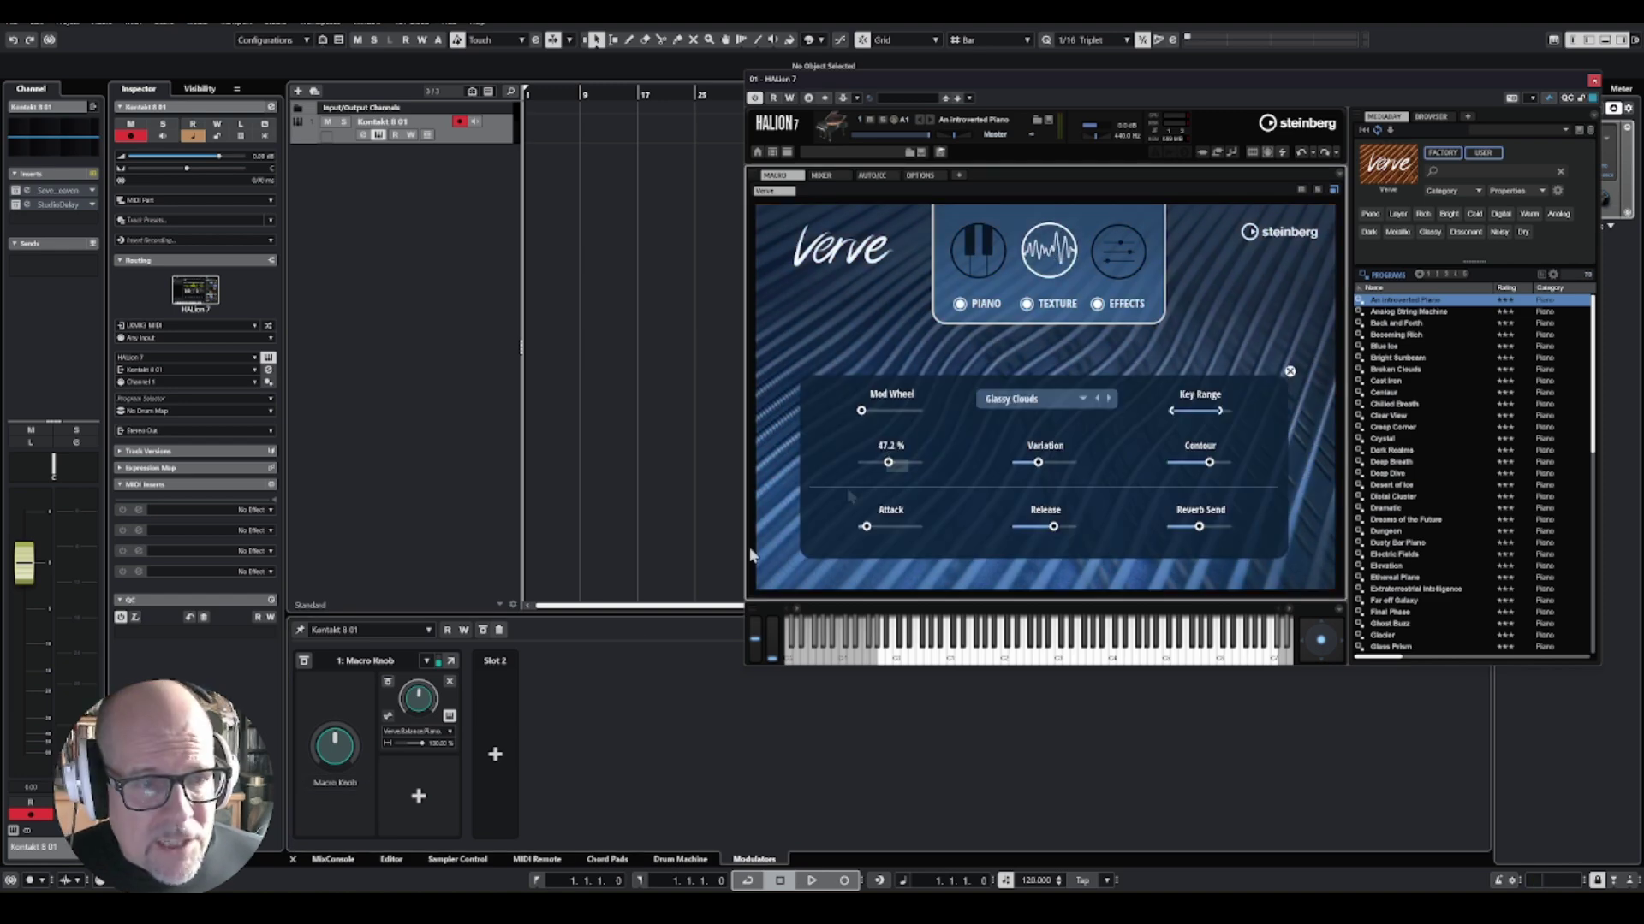
click(420, 791)
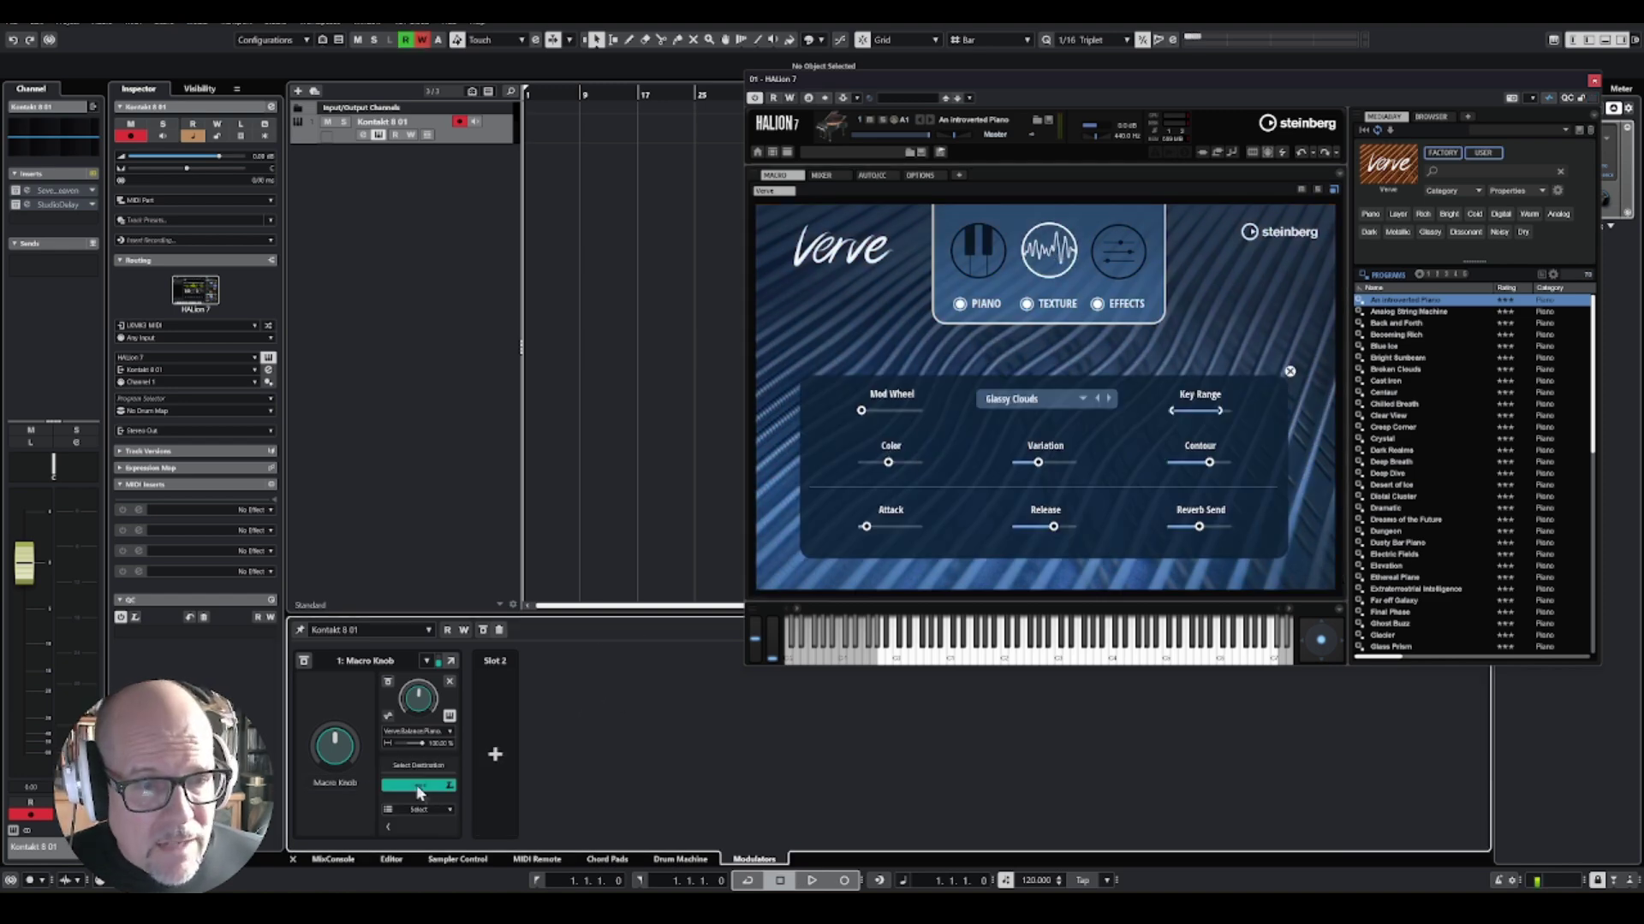
click(891, 452)
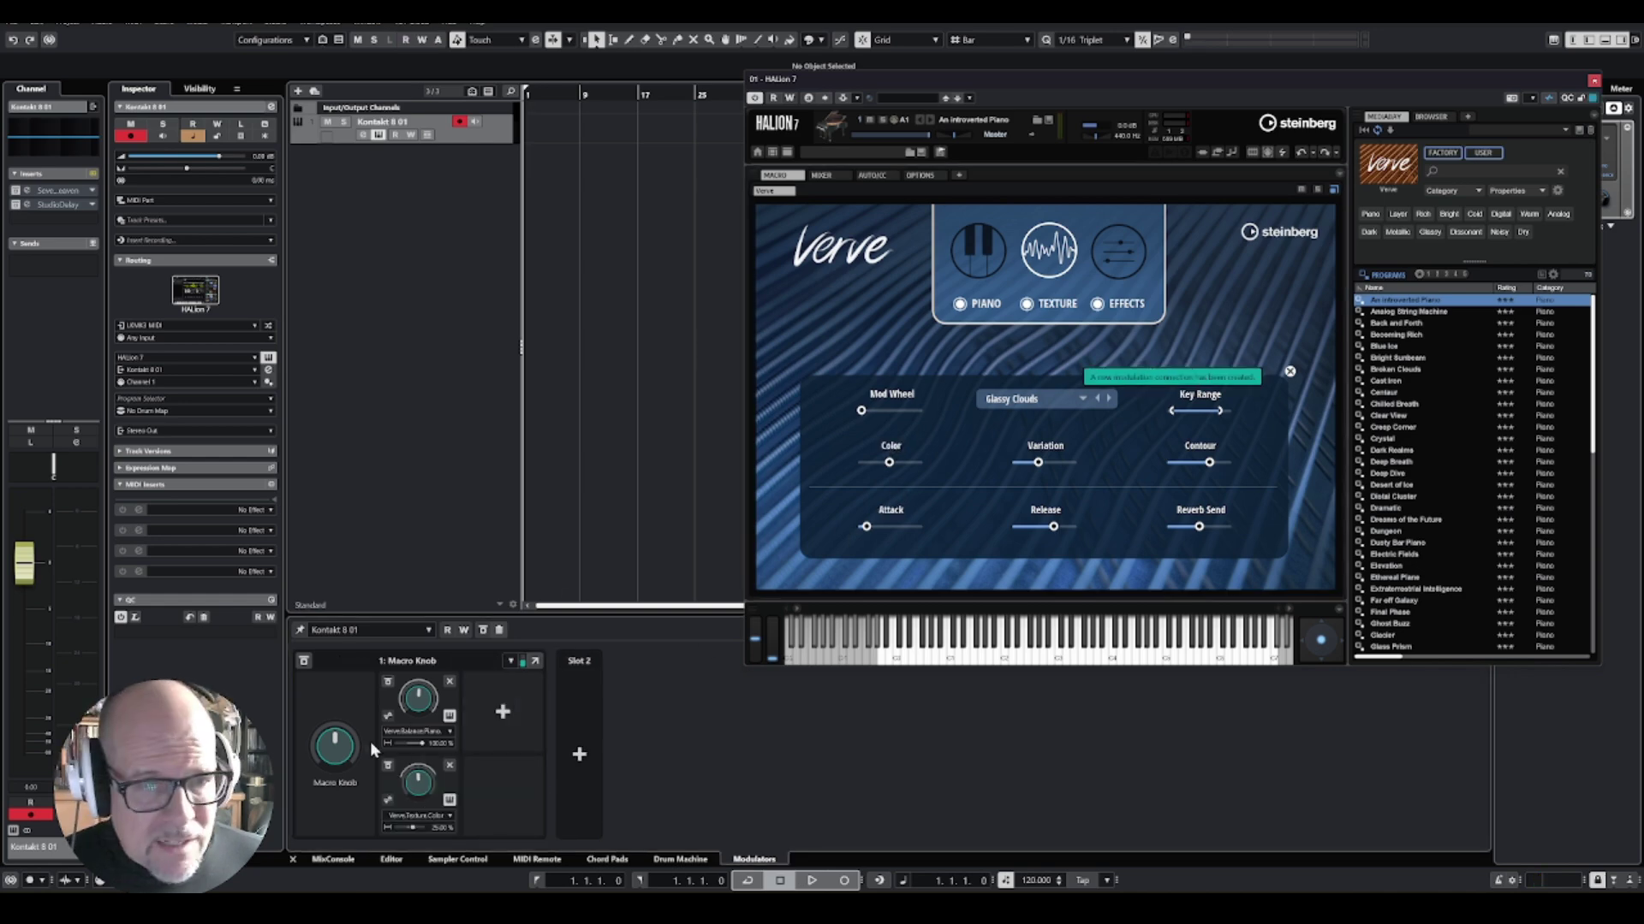
Test the Macro Knob from 72.0 down to -100.0, leaving it at -28.0.
drag(335, 746, 318, 787)
drag(326, 731, 306, 830)
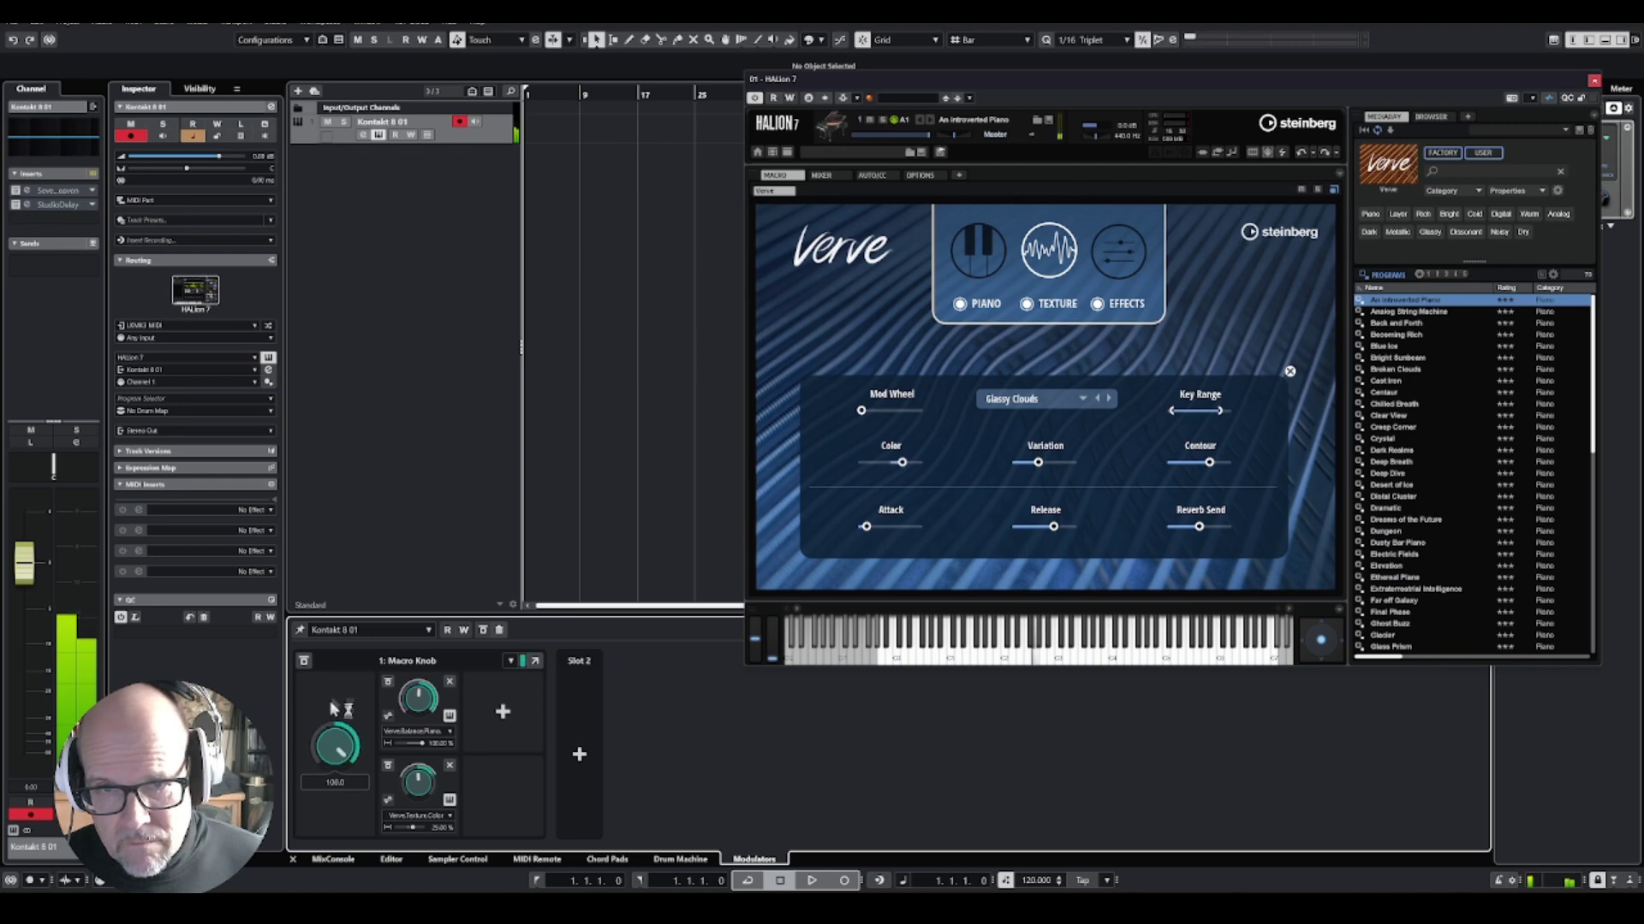
drag(335, 736, 337, 762)
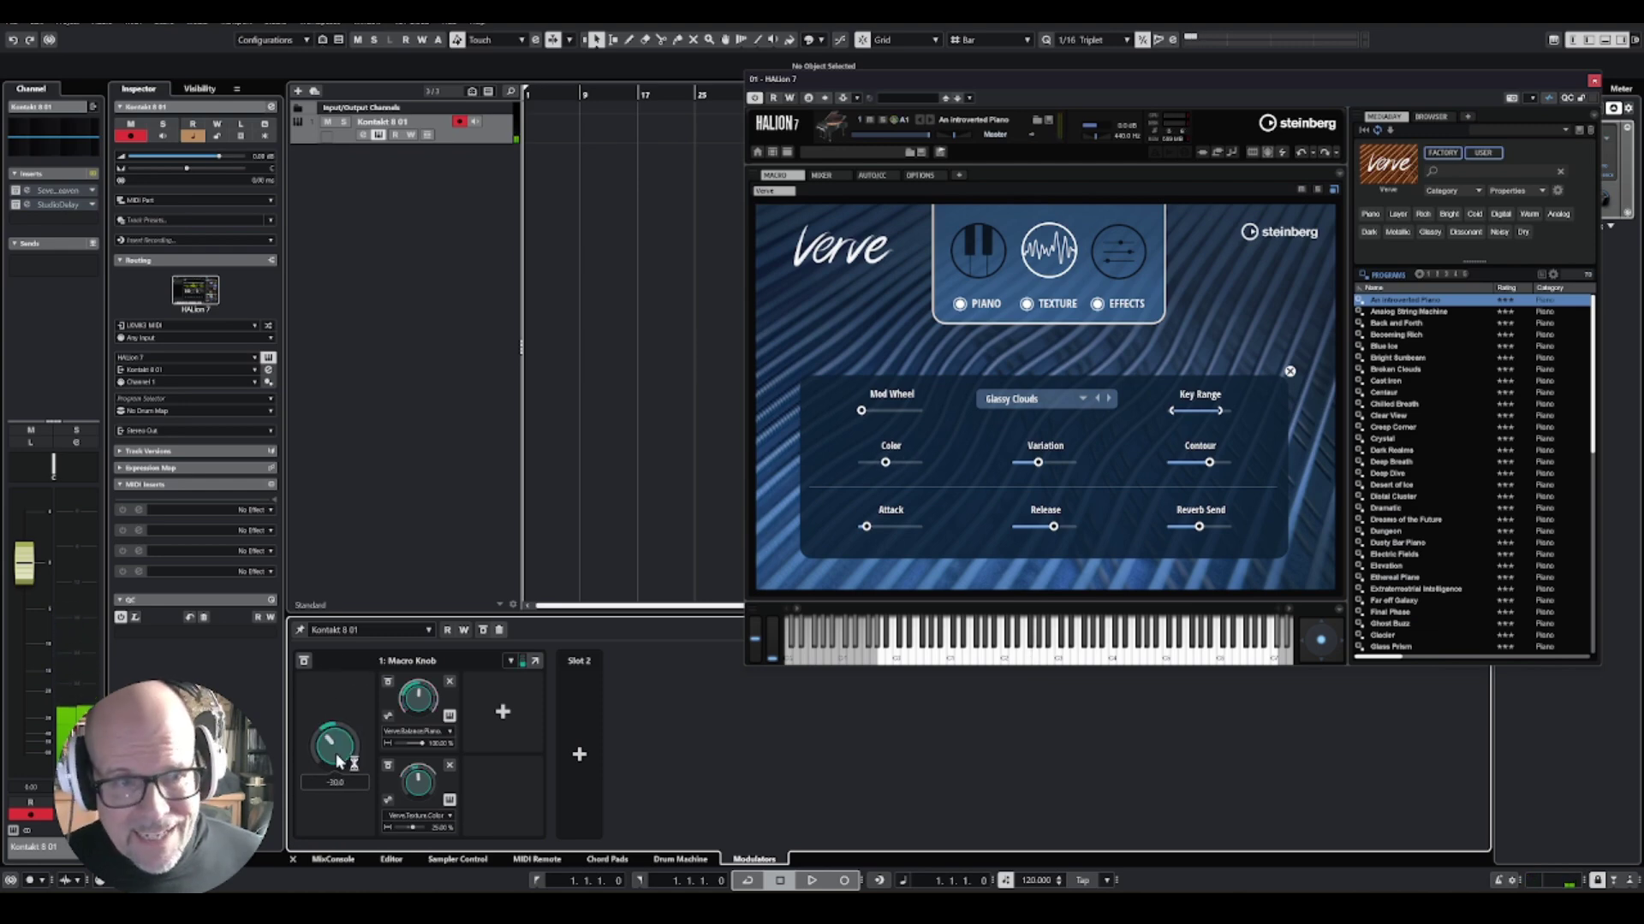
click(1104, 257)
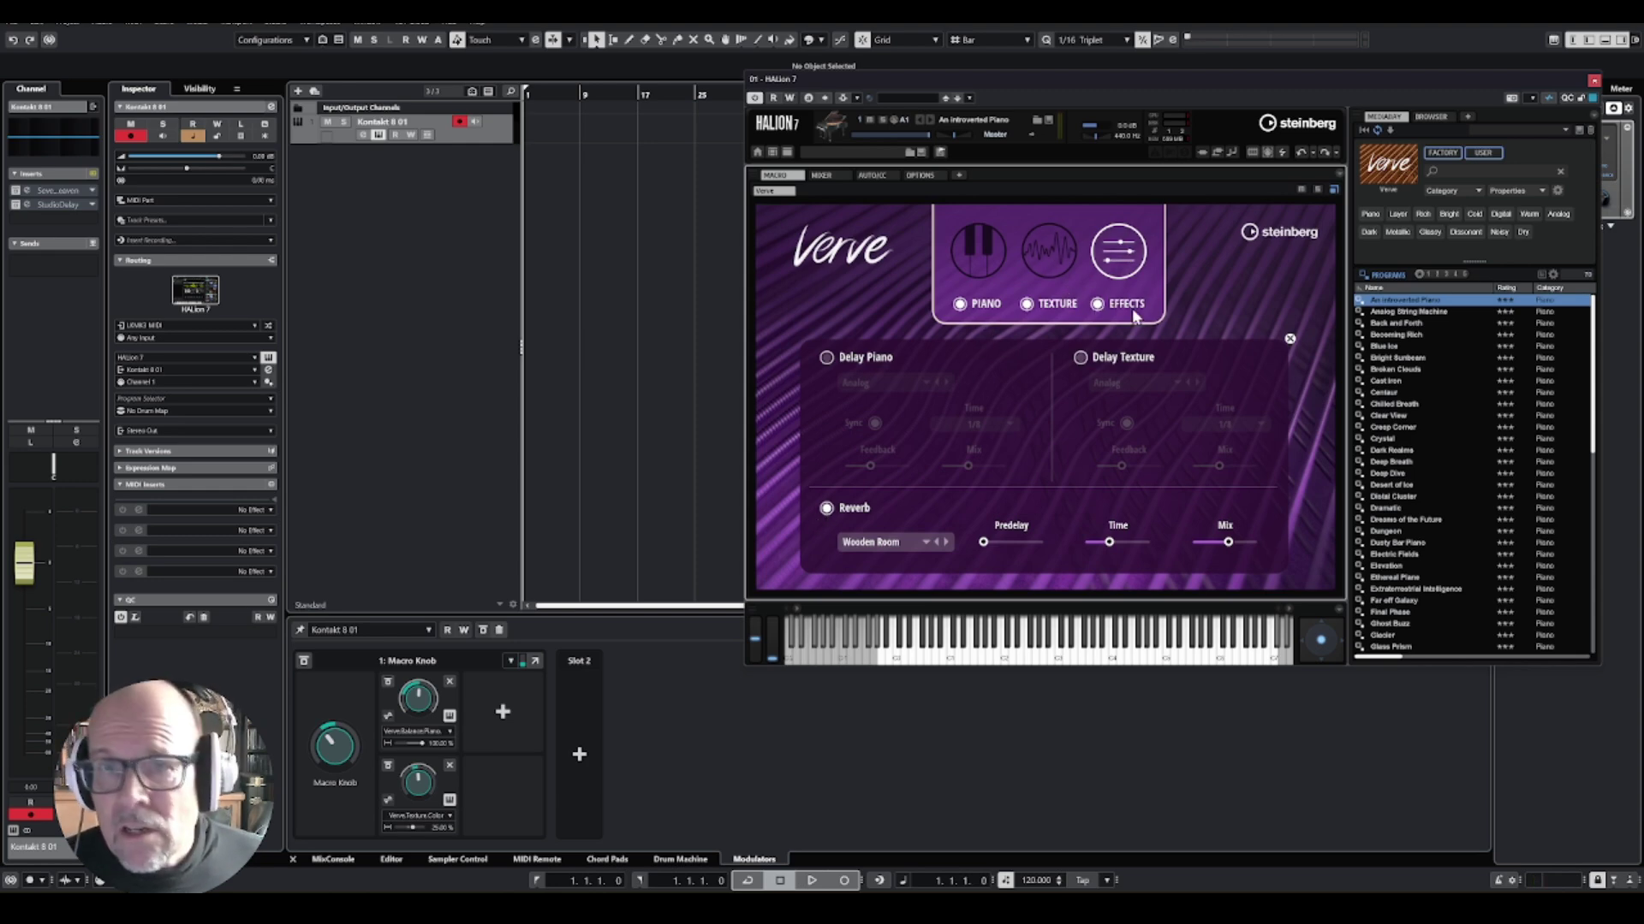
Learn Verve's Reverb Mix slider as a third Macro Knob destination.
mouse_move(1224, 557)
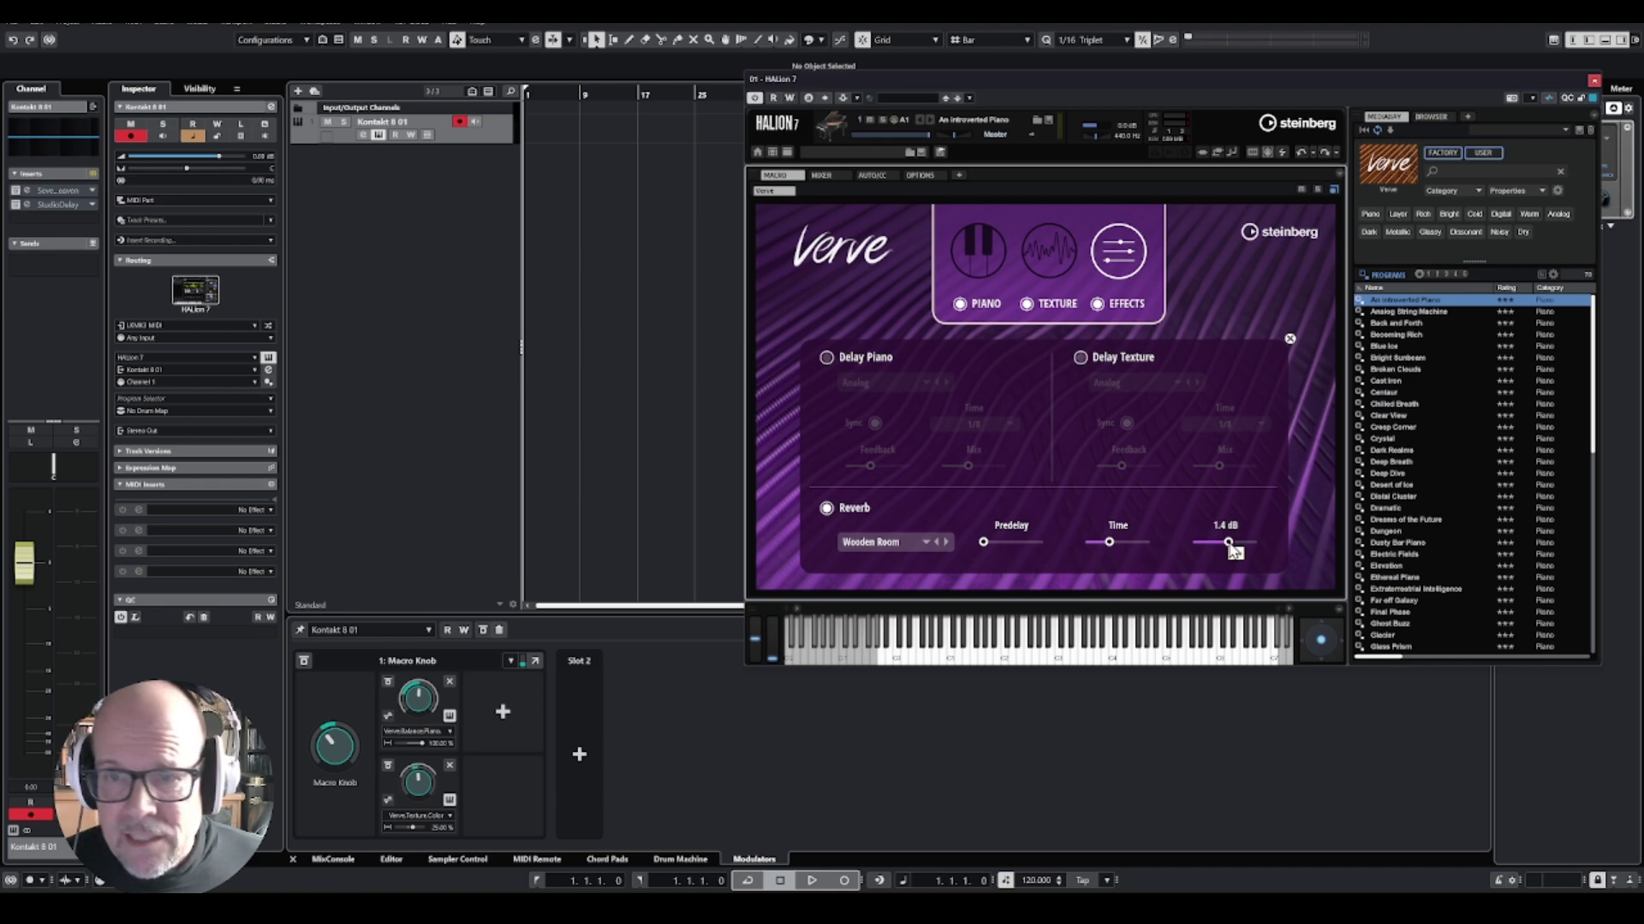
mouse_move(1124, 554)
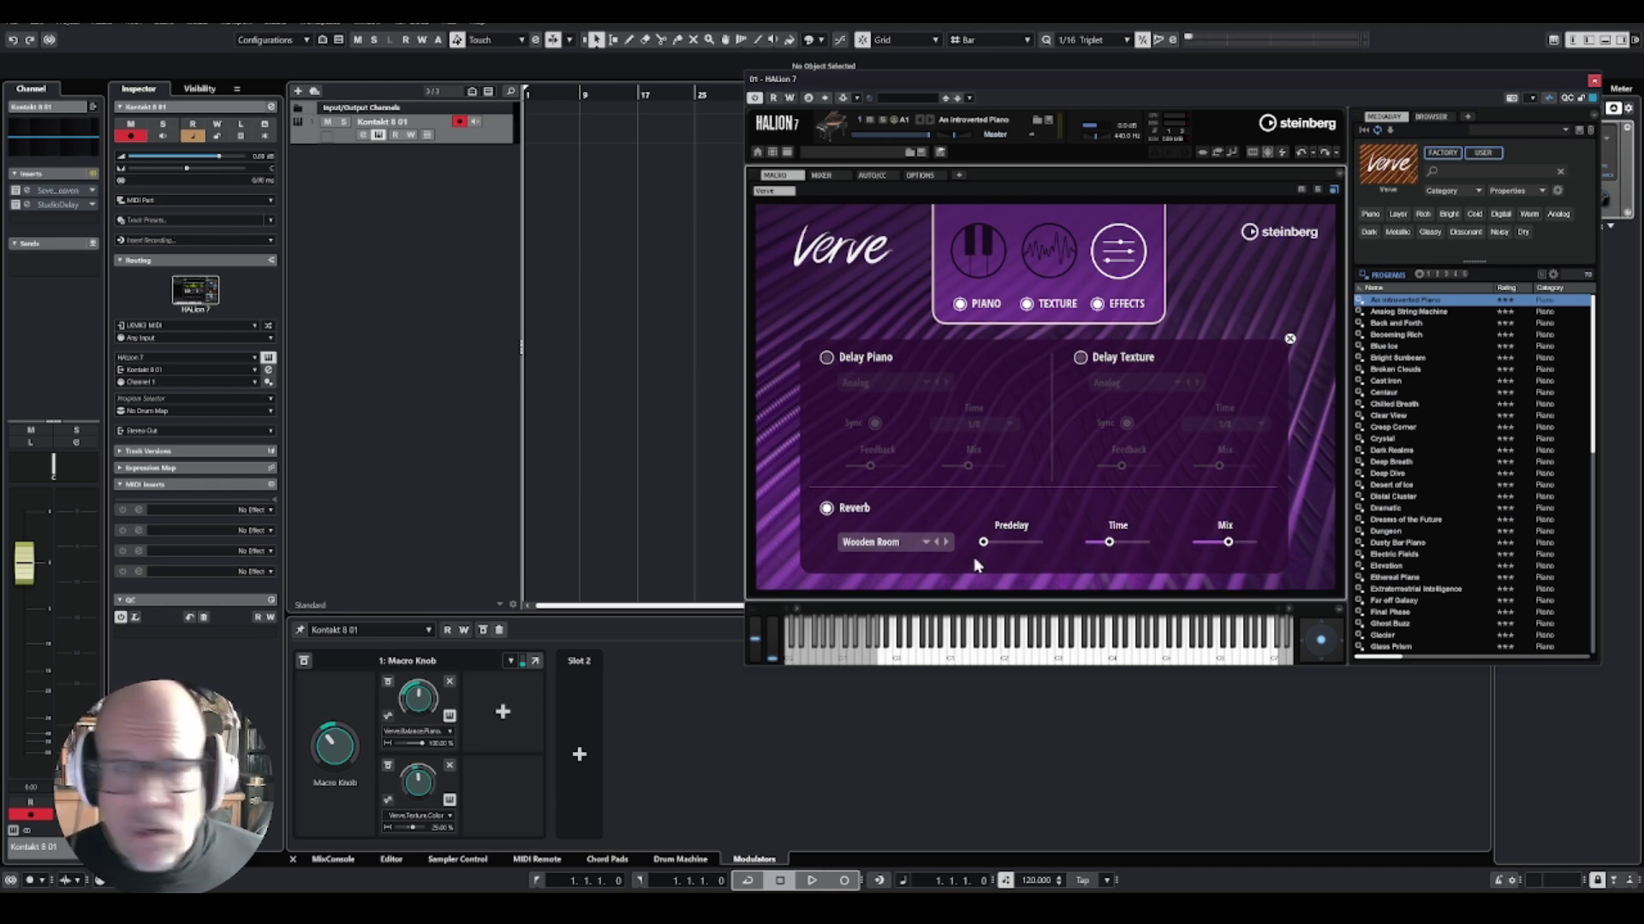
click(503, 712)
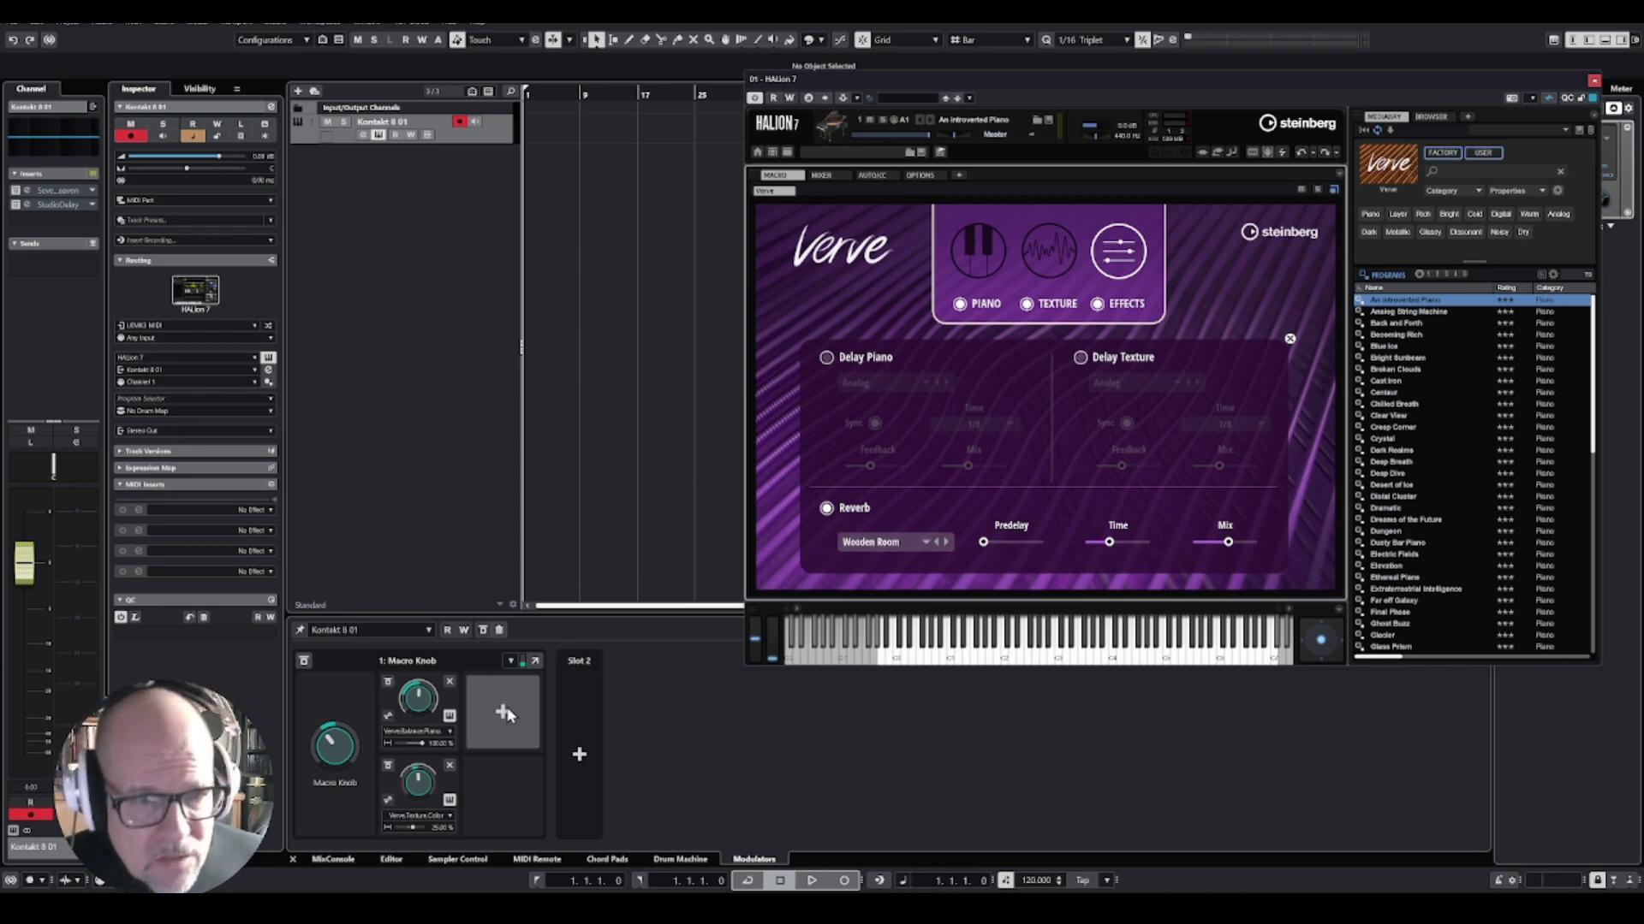
click(499, 703)
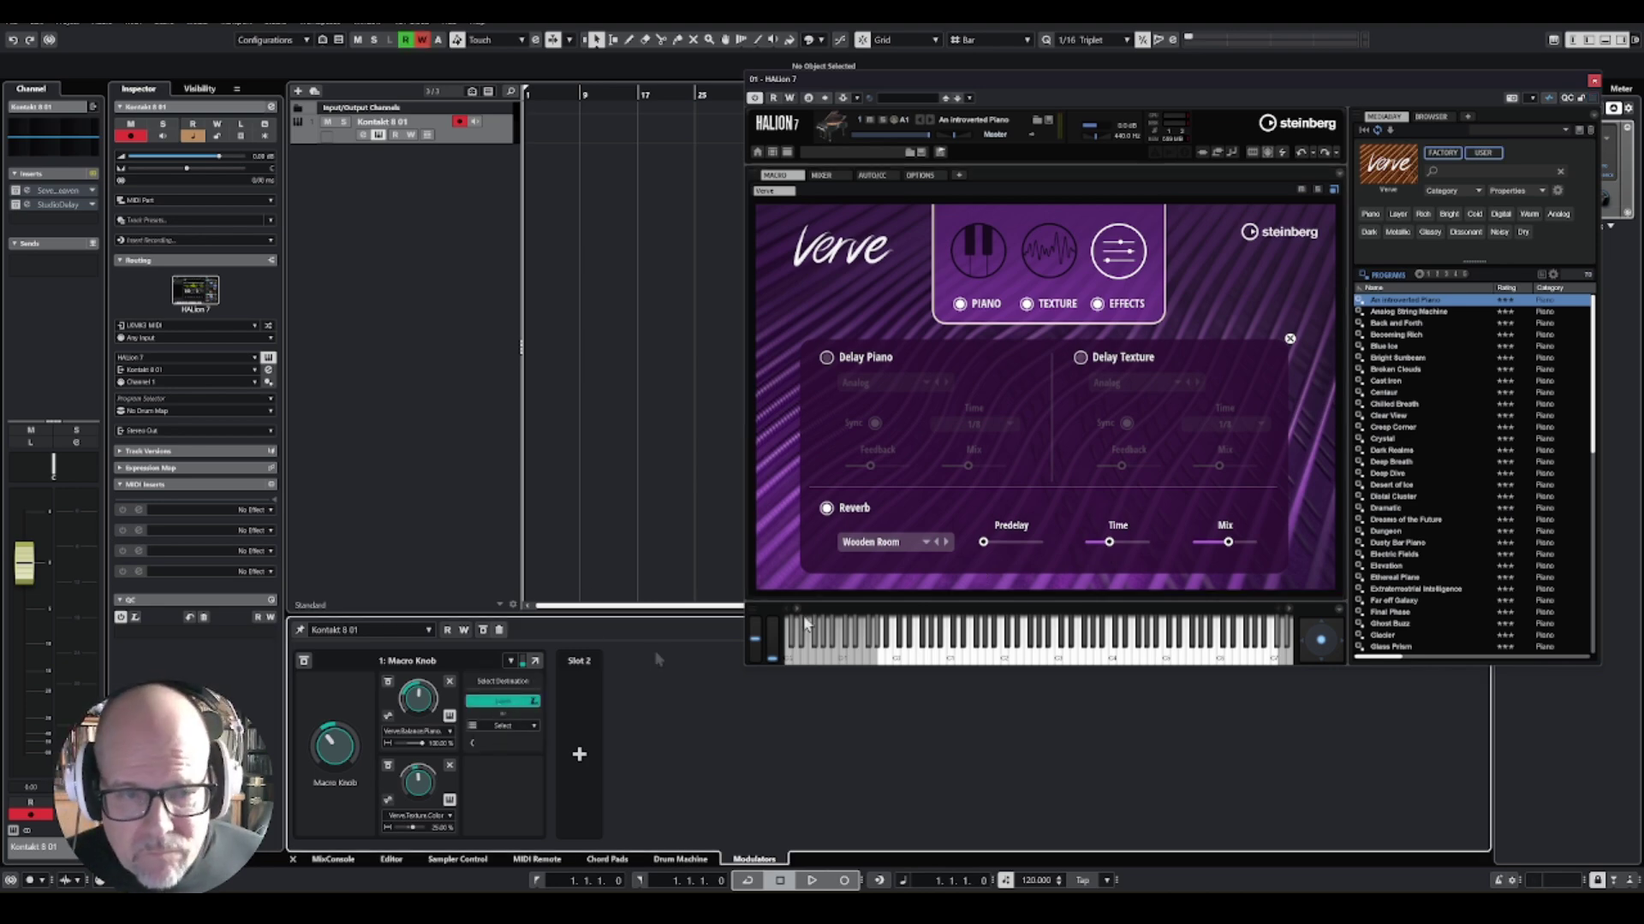
click(1230, 537)
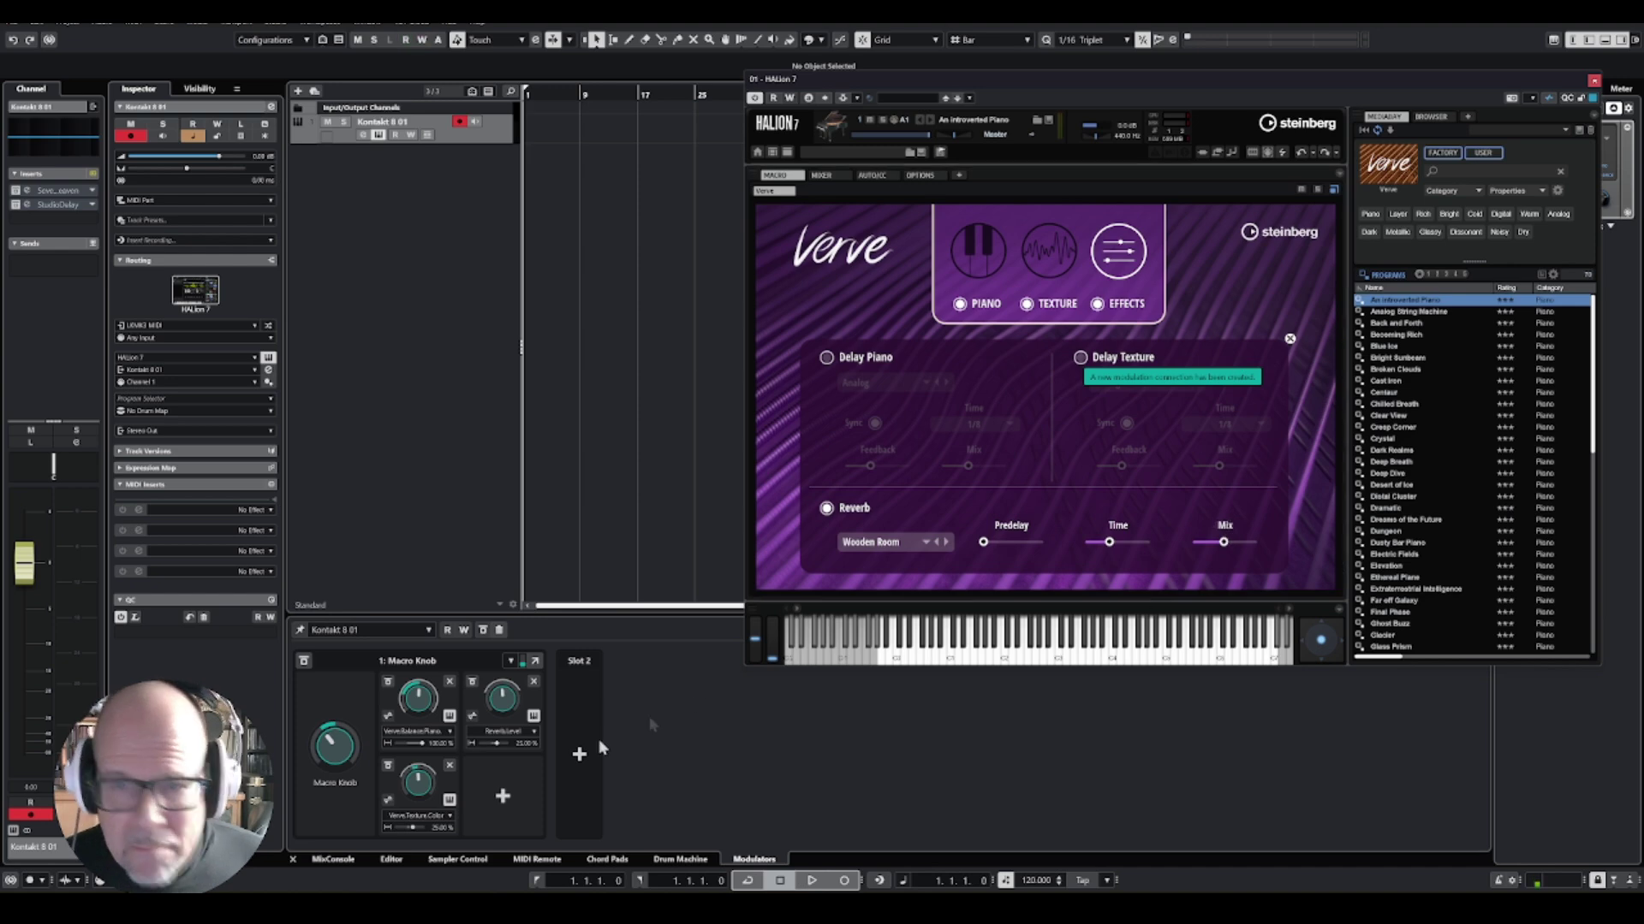
Turn the Macro Knob down so the Reverb Mix follows lower.
click(330, 755)
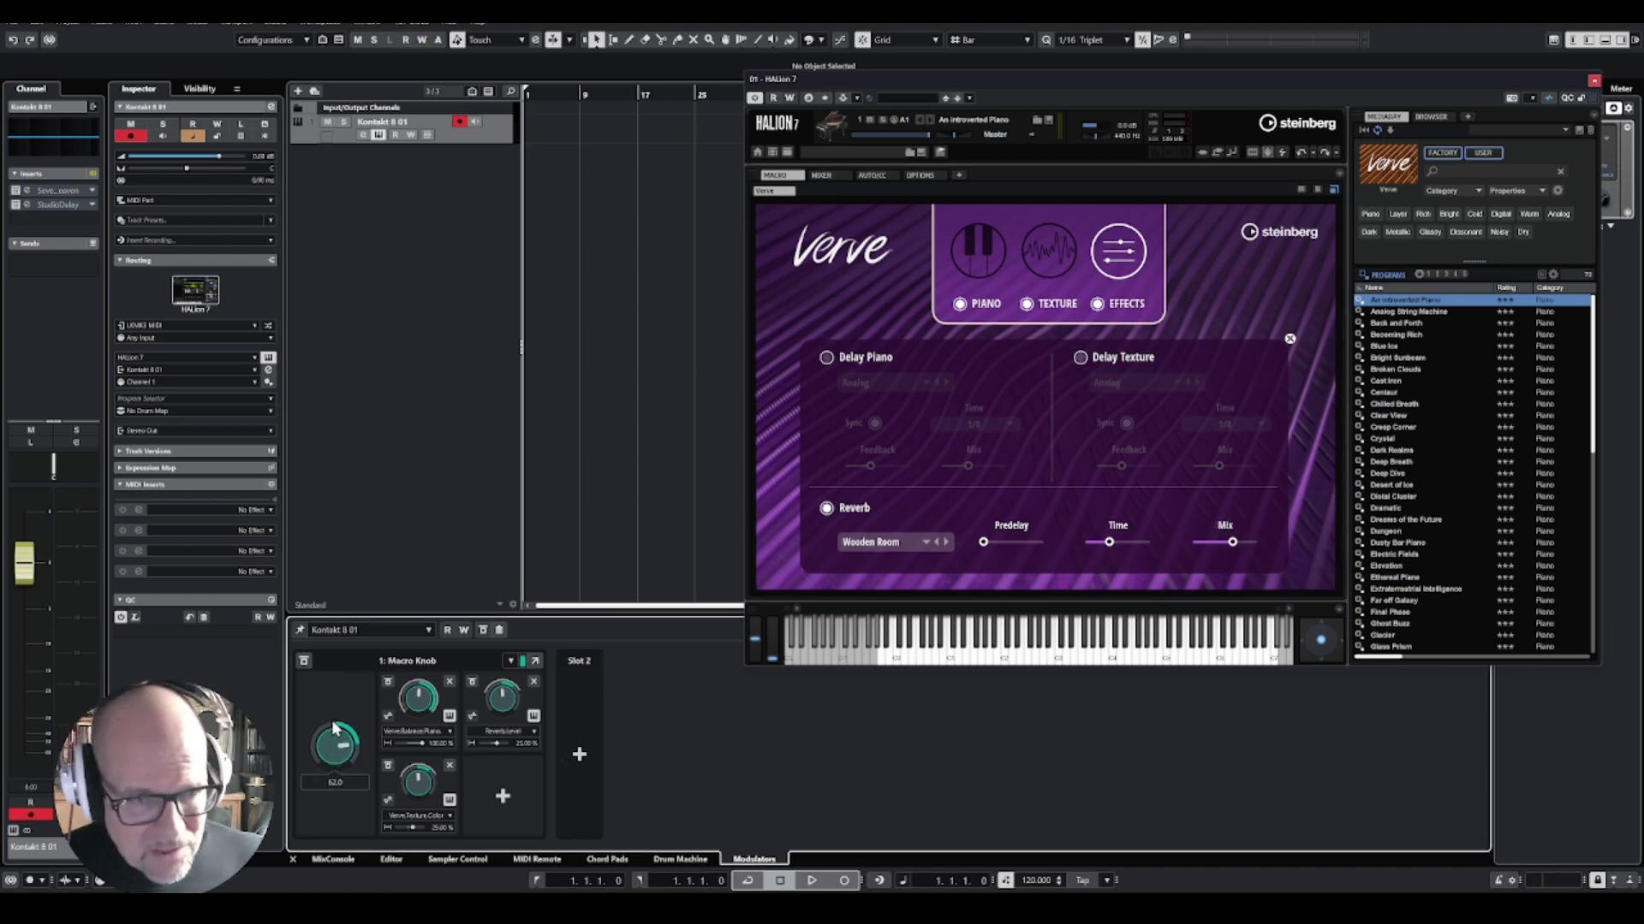
mouse_move(332, 724)
mouse_down()
mouse_move(329, 748)
mouse_move(337, 719)
mouse_up()
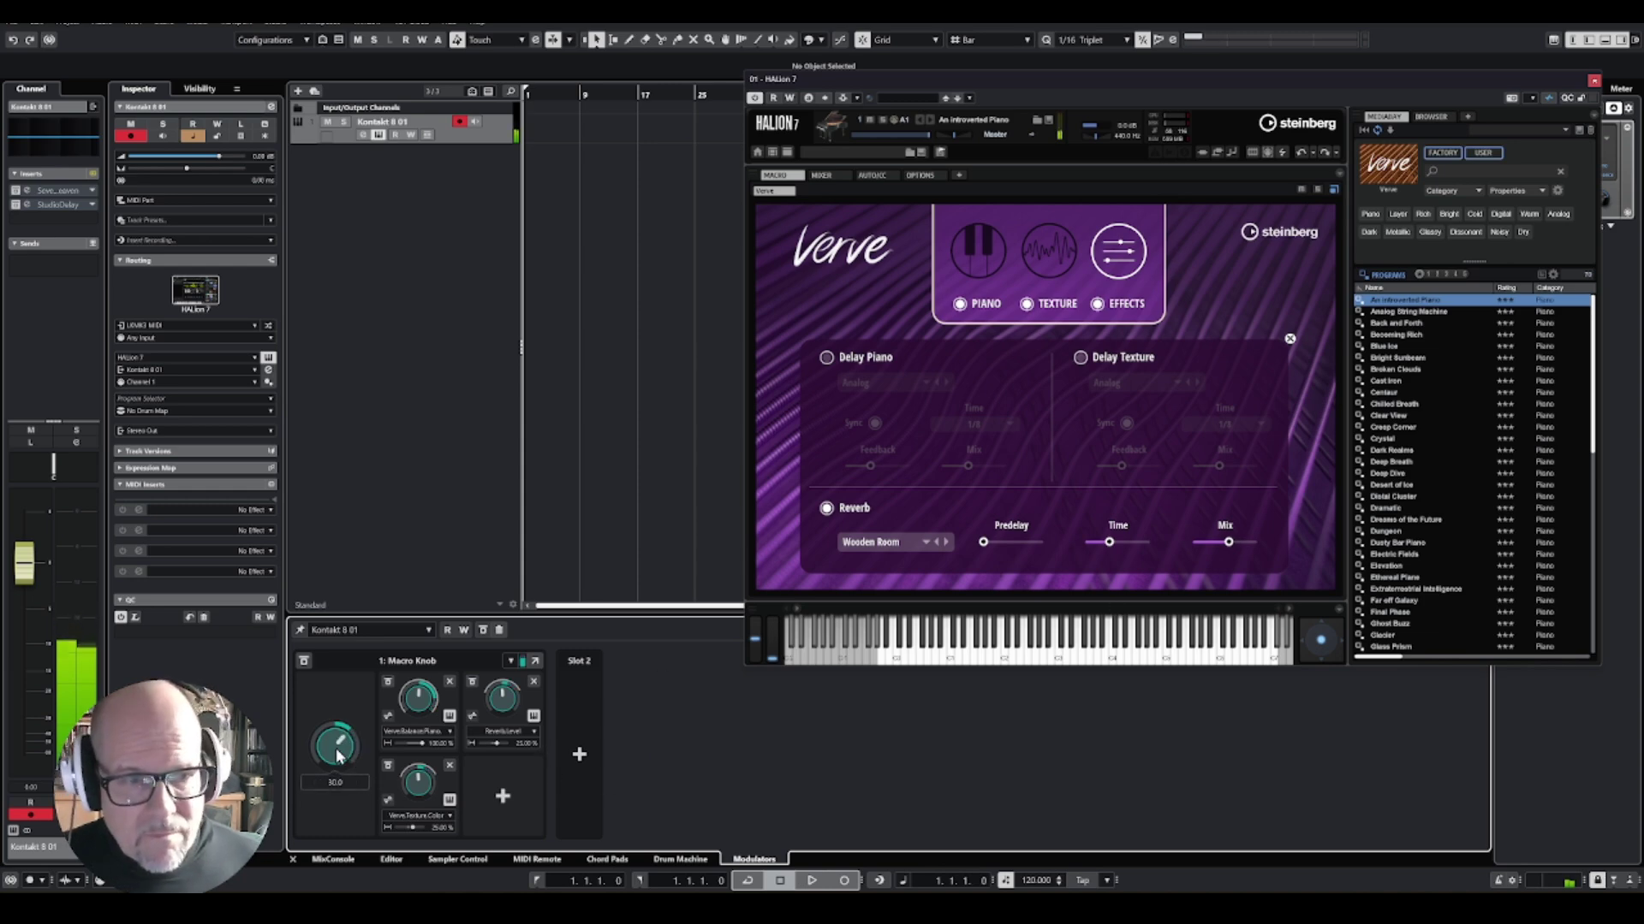
drag(338, 755, 337, 769)
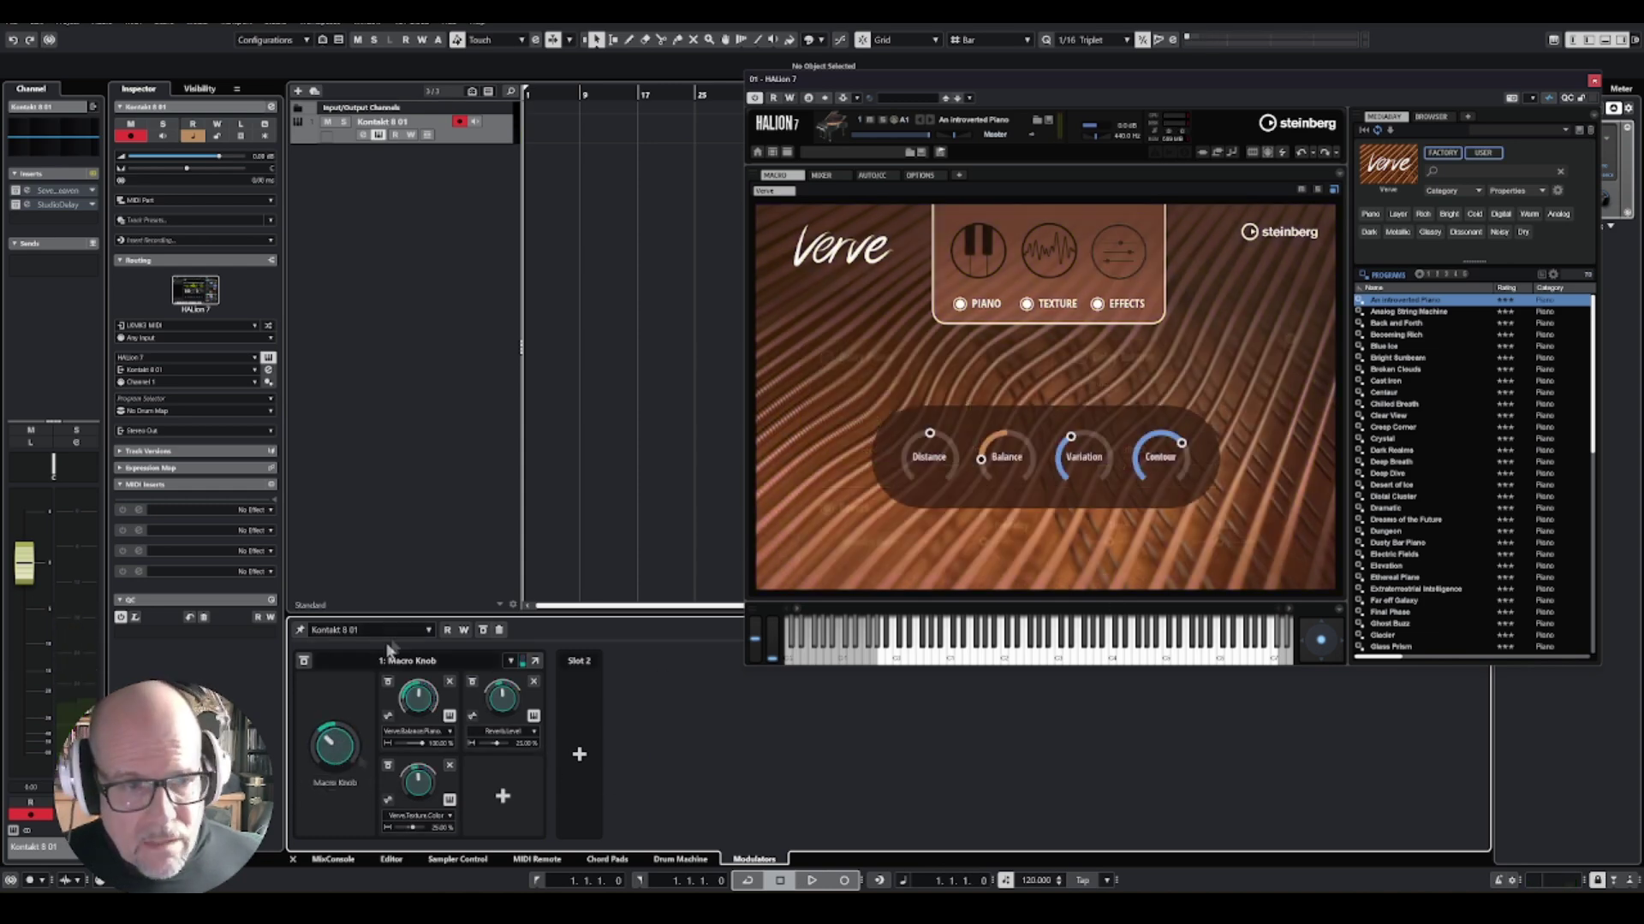
Set the Macro Knob to 30 and show its 'Macro Knob' automation track.
click(338, 750)
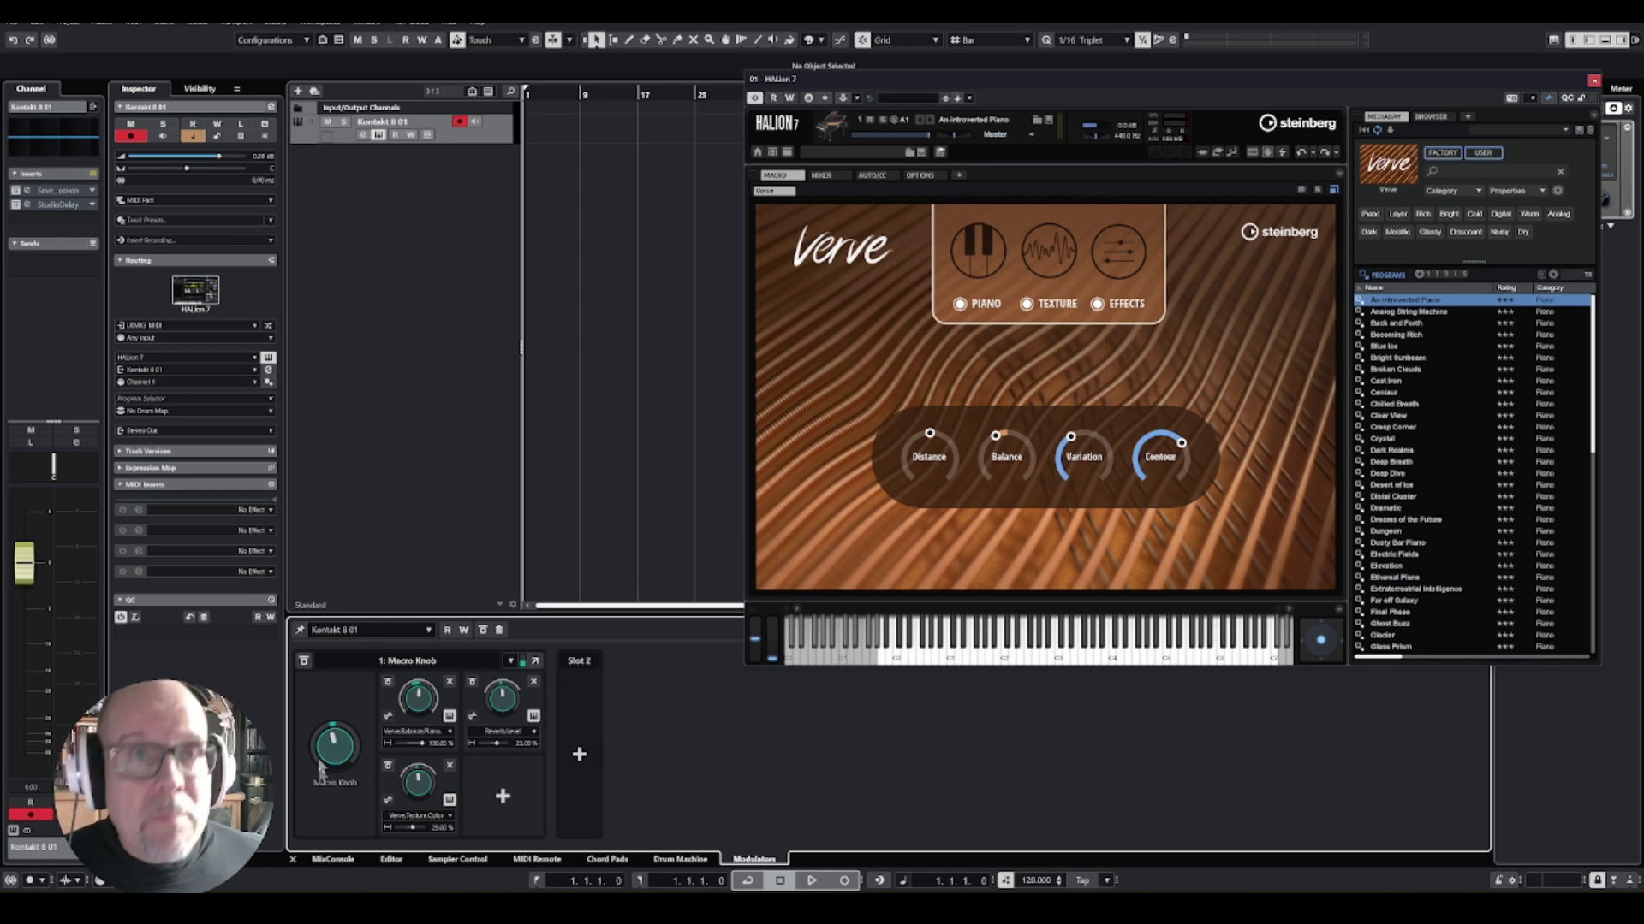
drag(320, 767, 360, 747)
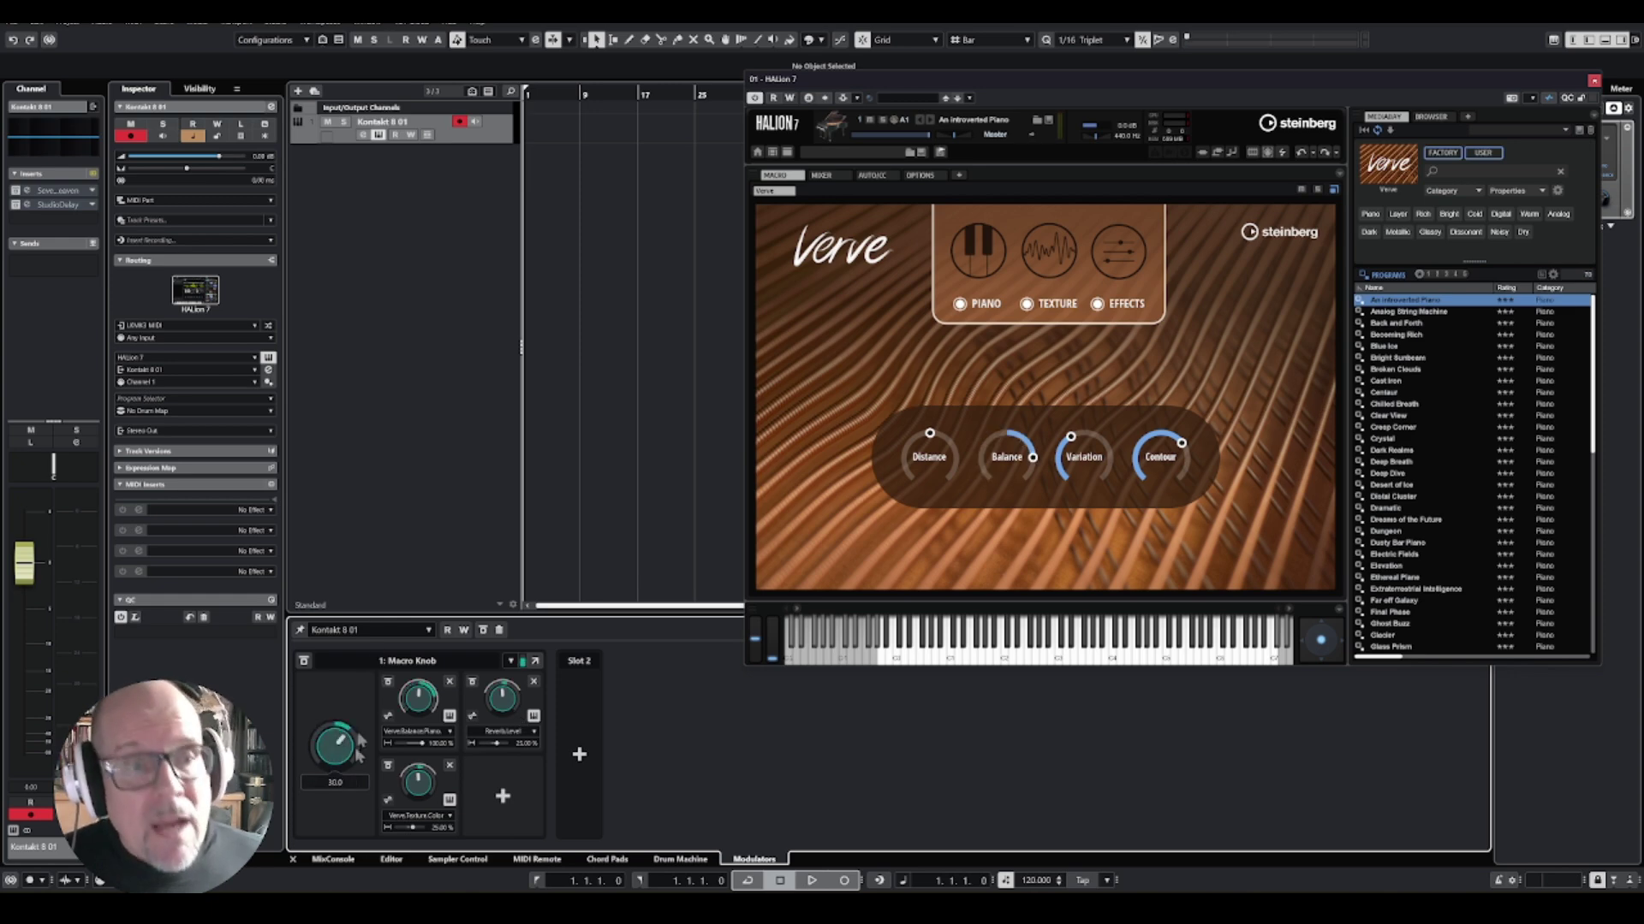
right_click(336, 756)
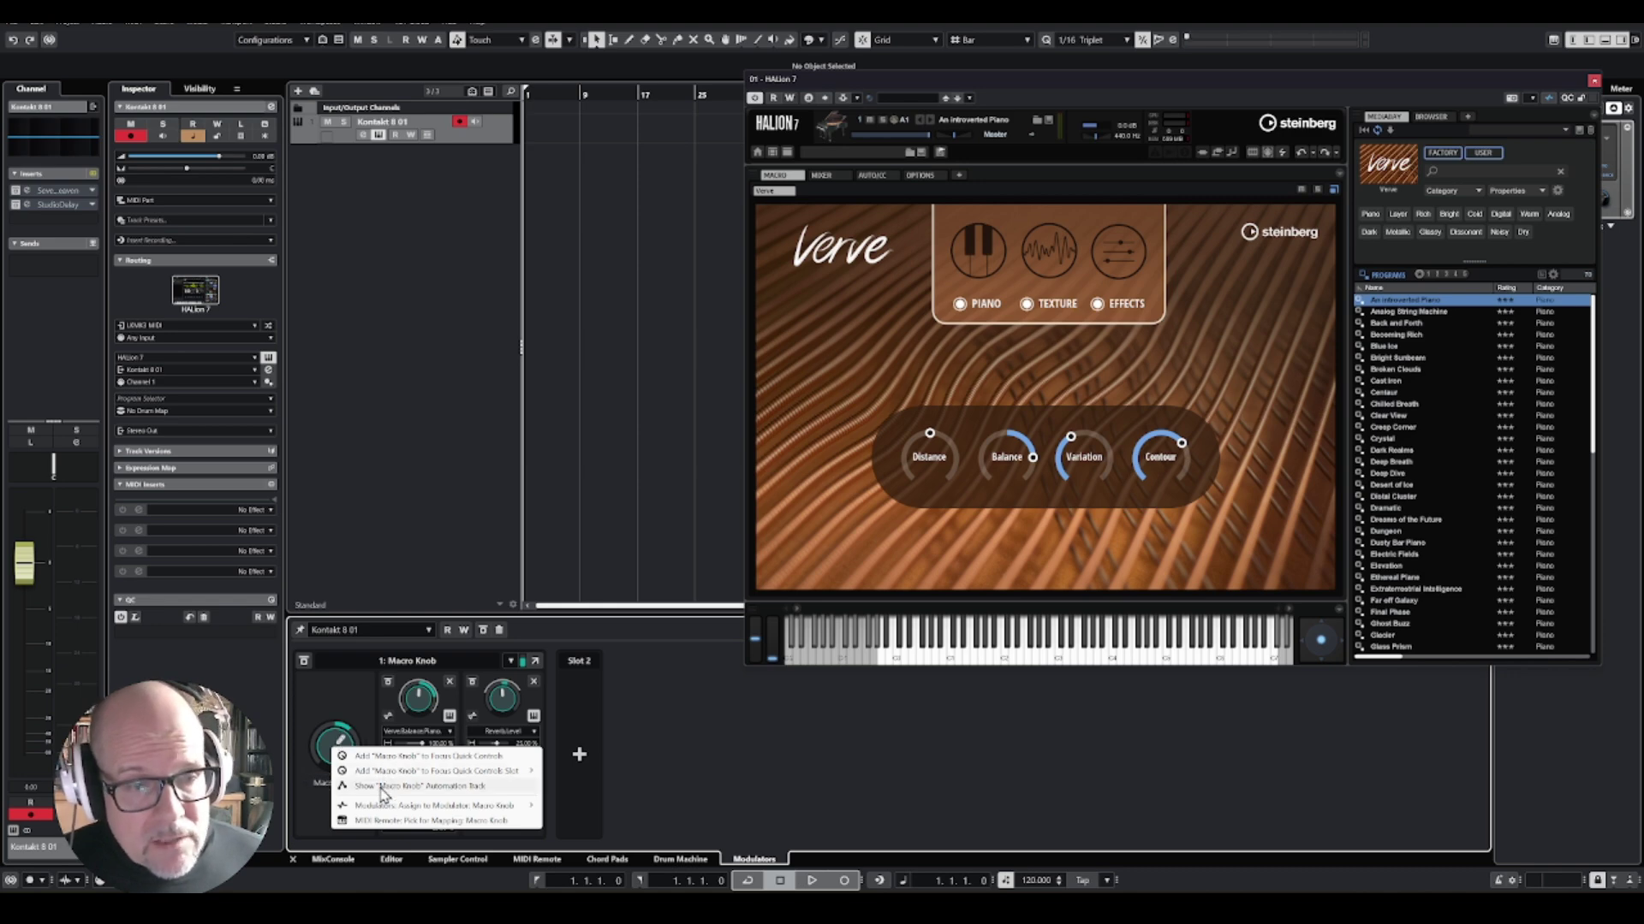
click(443, 787)
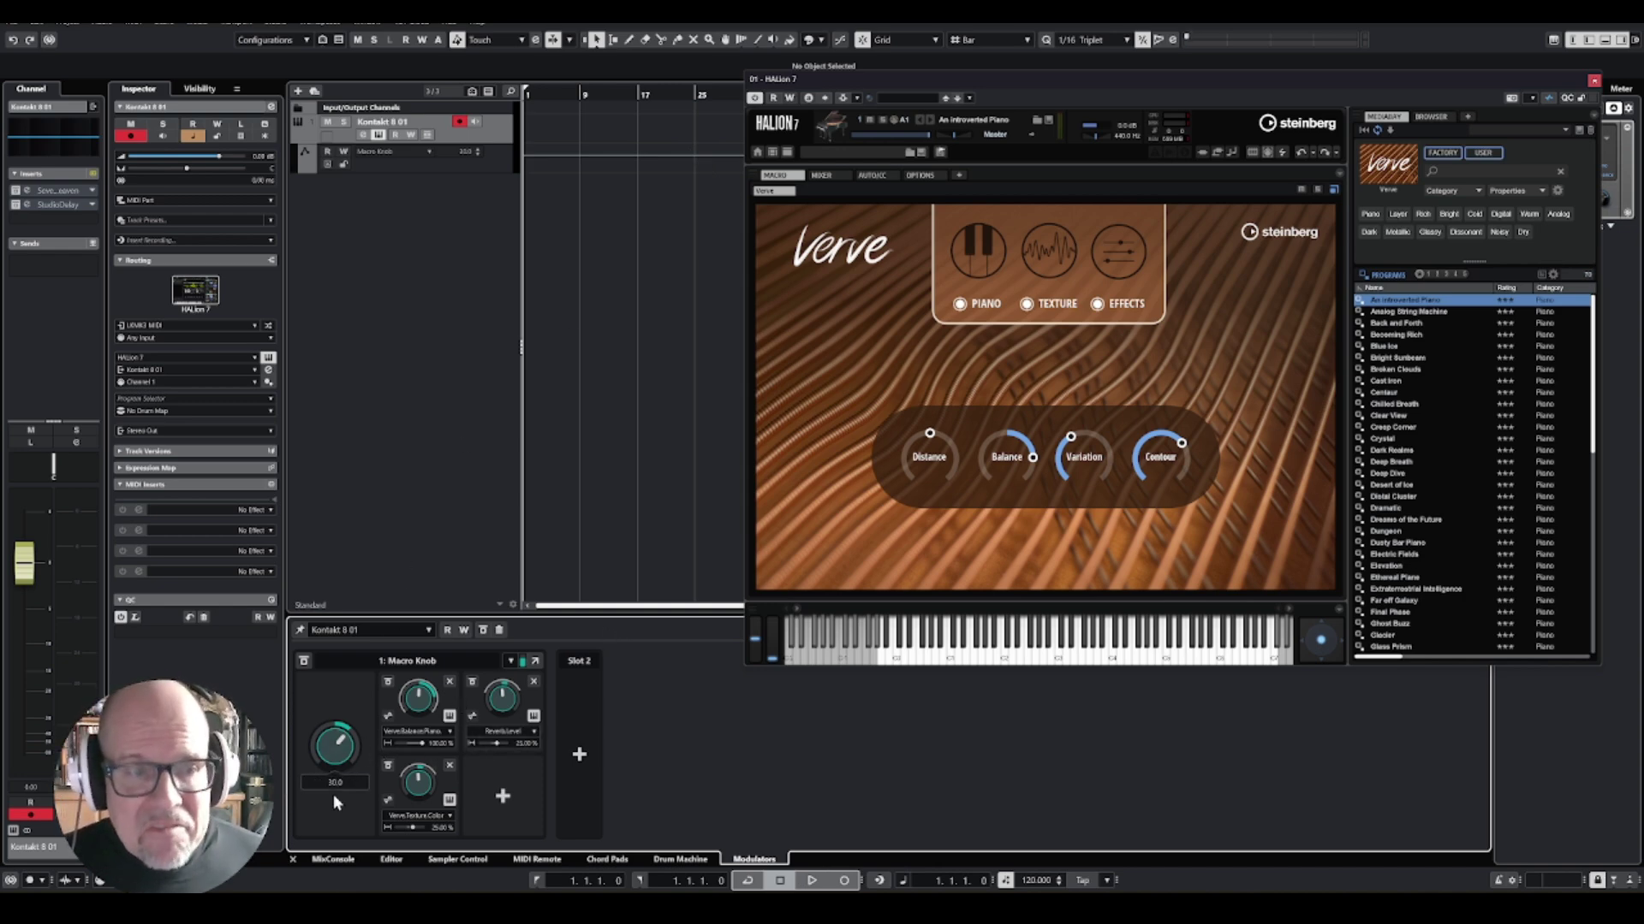
mouse_move(336, 752)
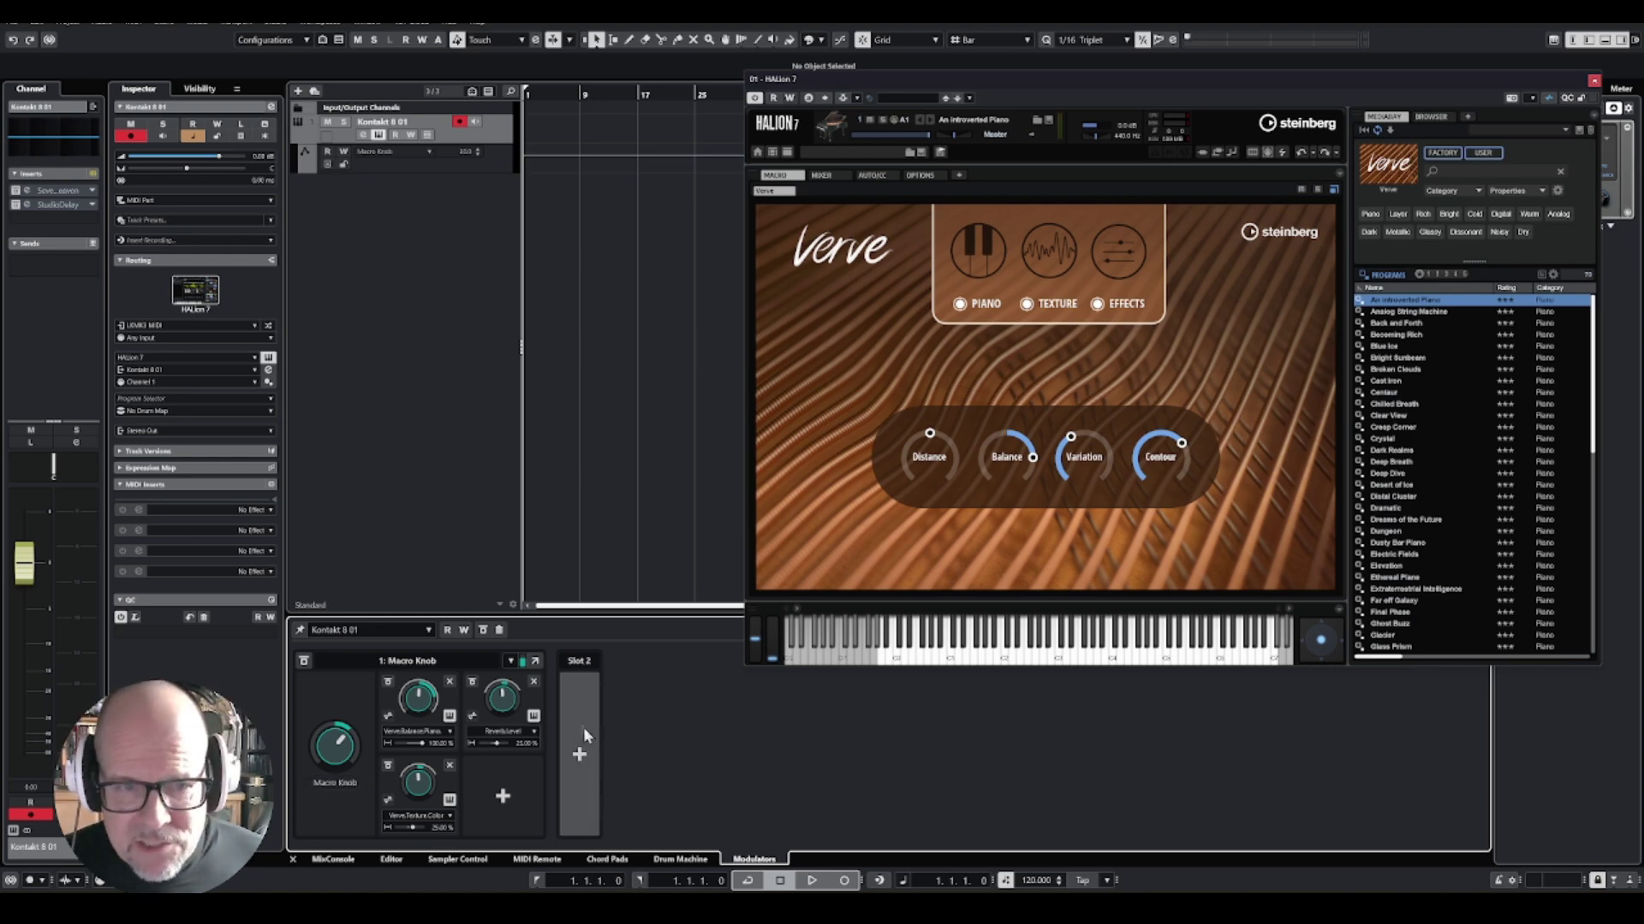
Add an LFO in slot 2 driving the Macro Knob at 24.50 % depth with a 1/4-note rate.
click(578, 752)
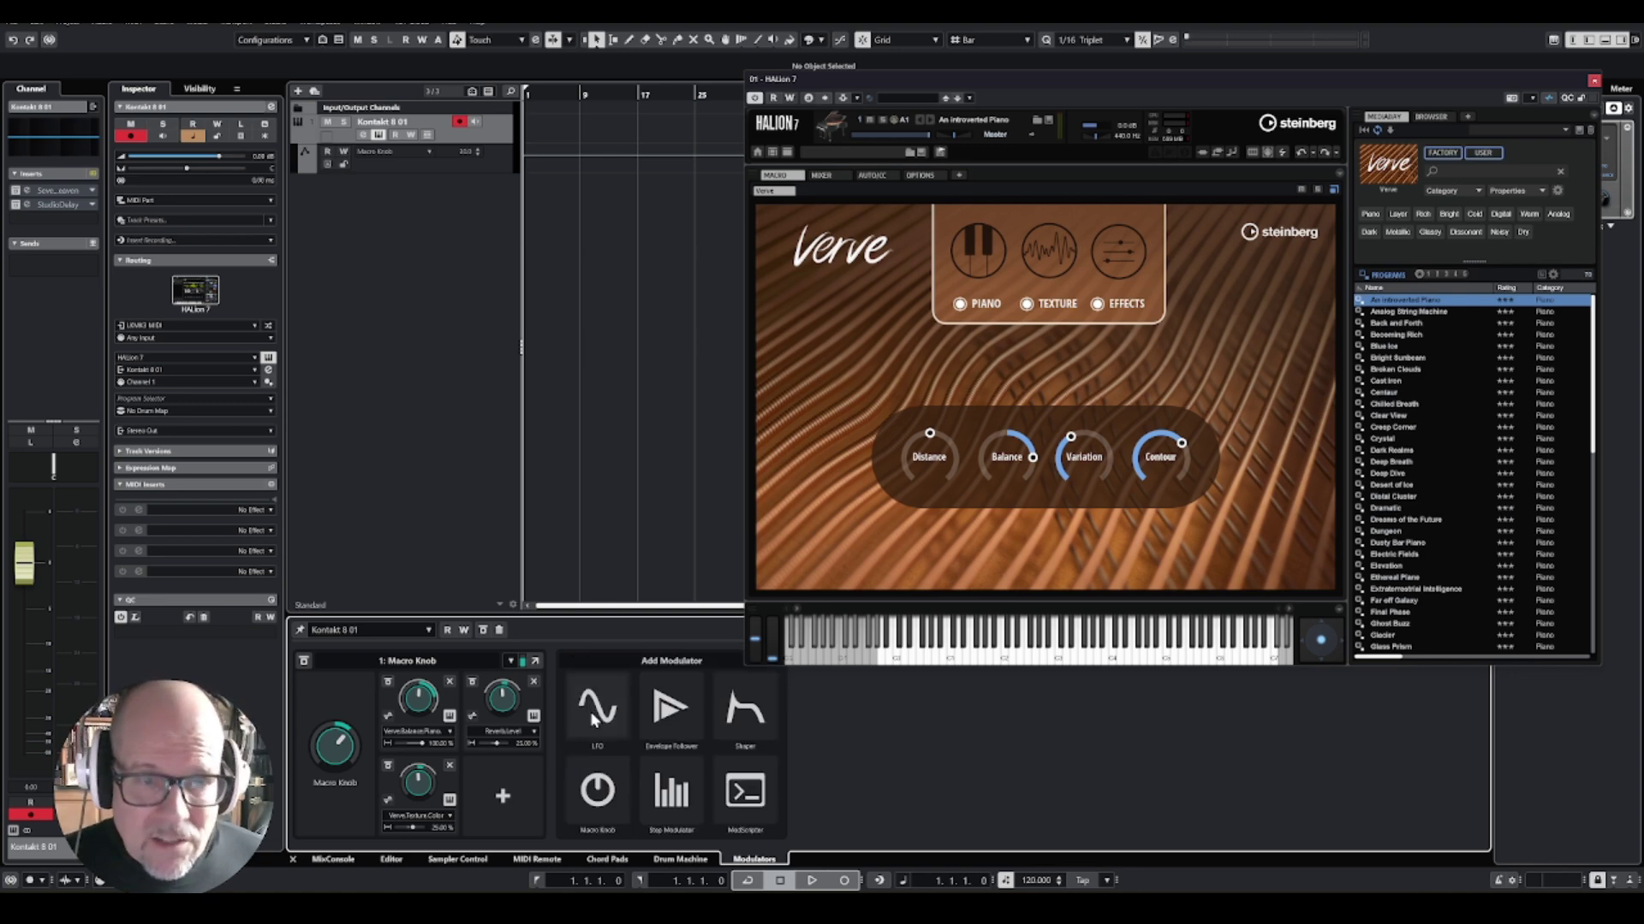
click(594, 698)
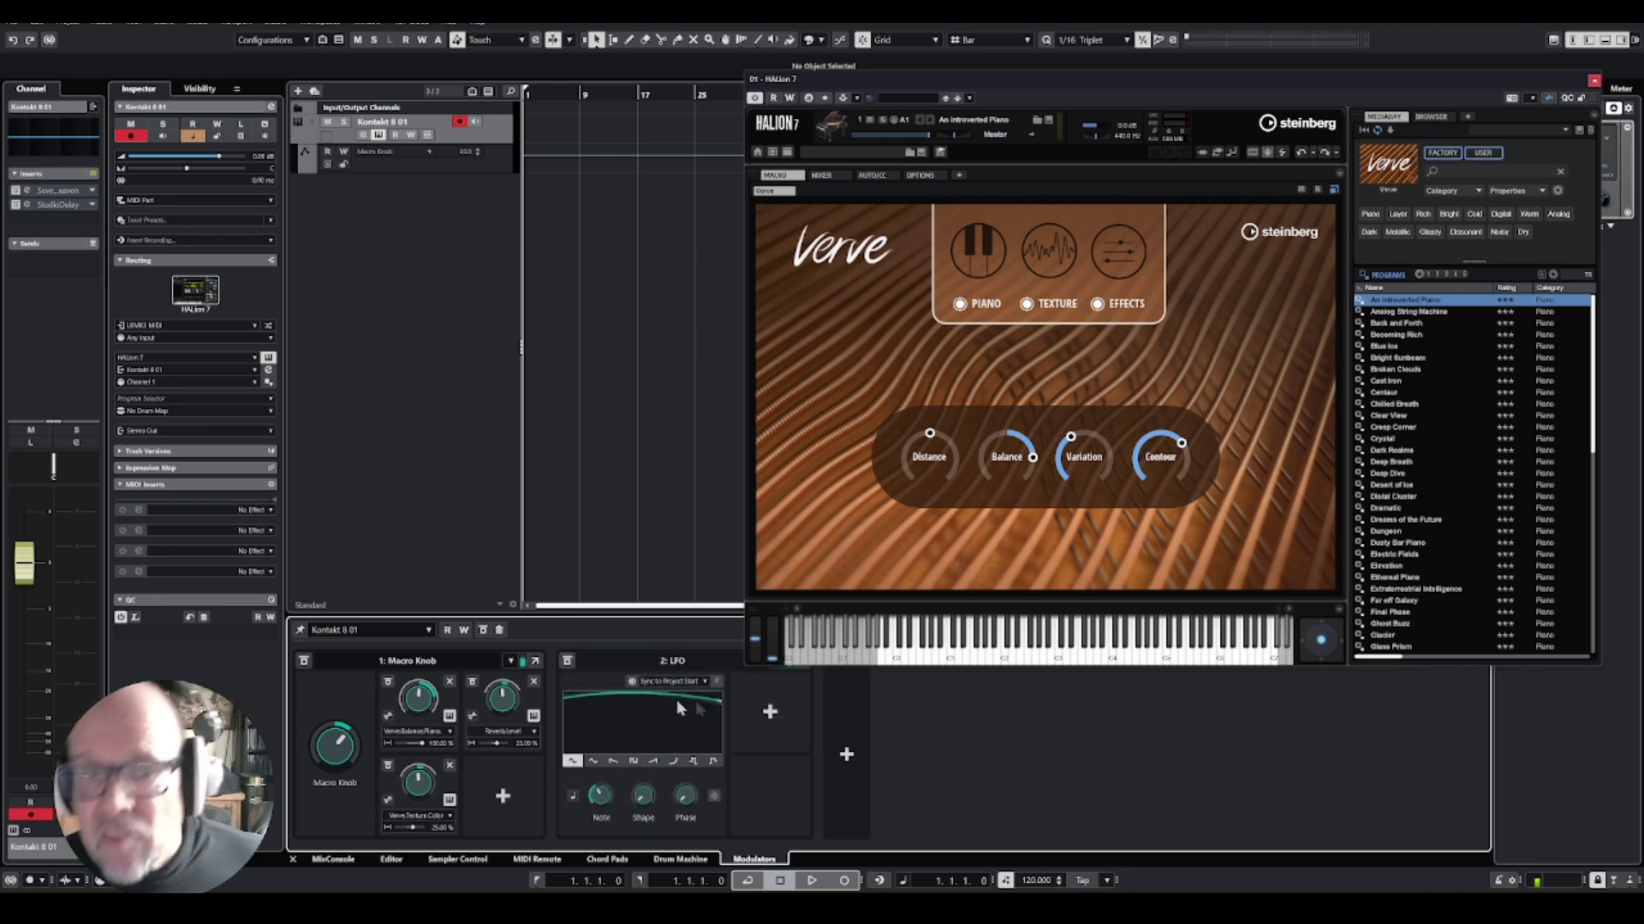
click(769, 712)
click(767, 703)
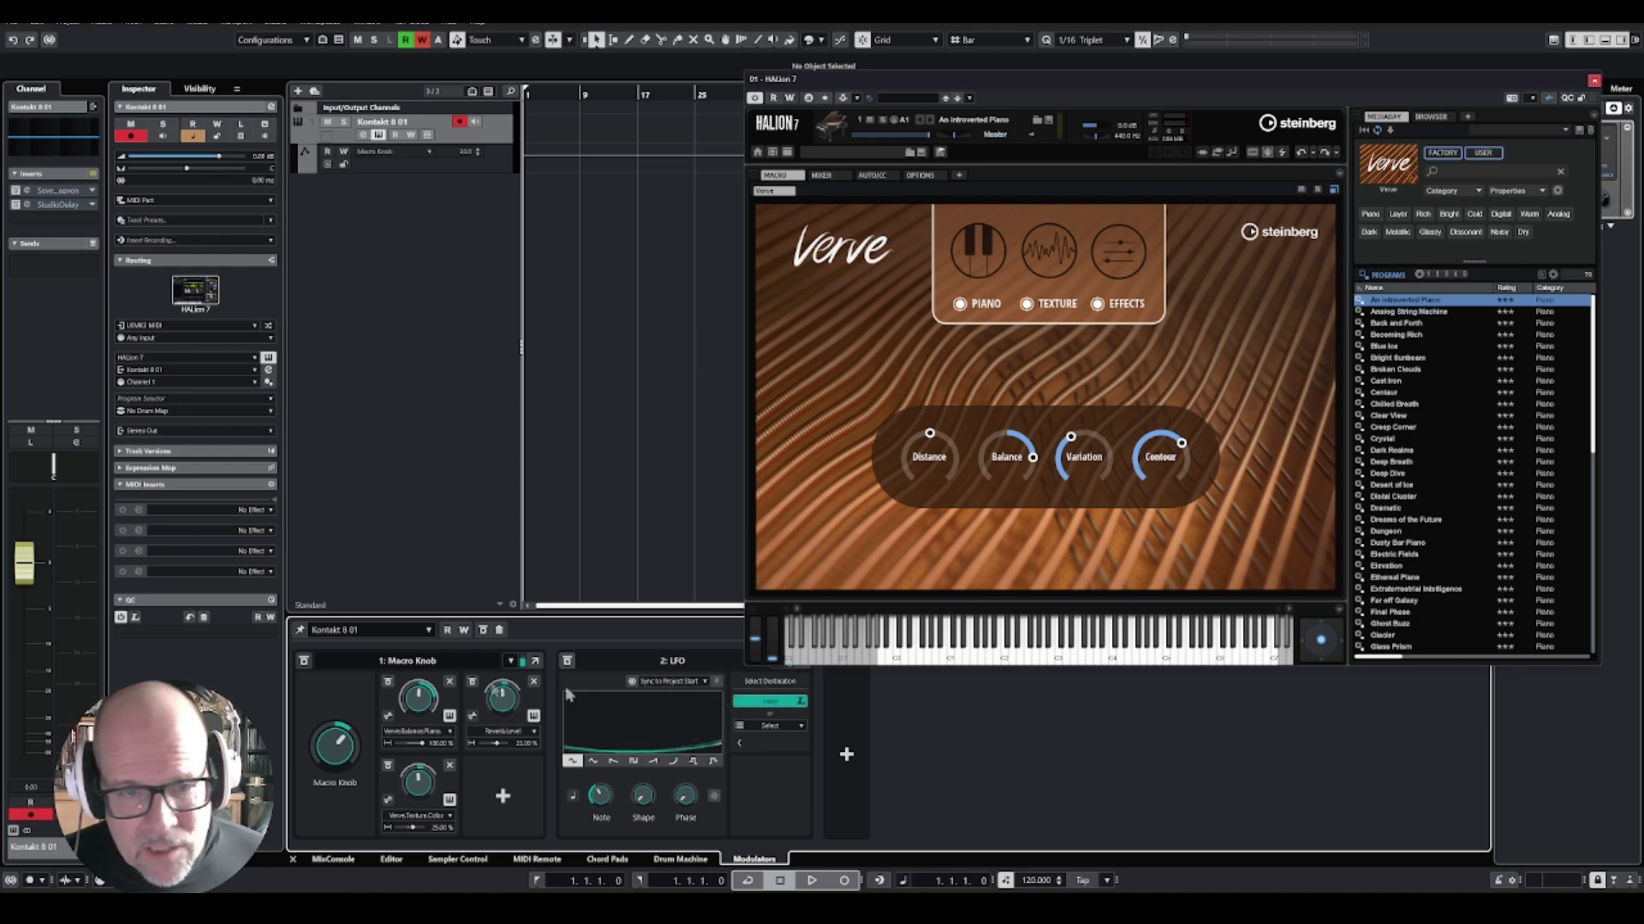
drag(341, 743, 342, 715)
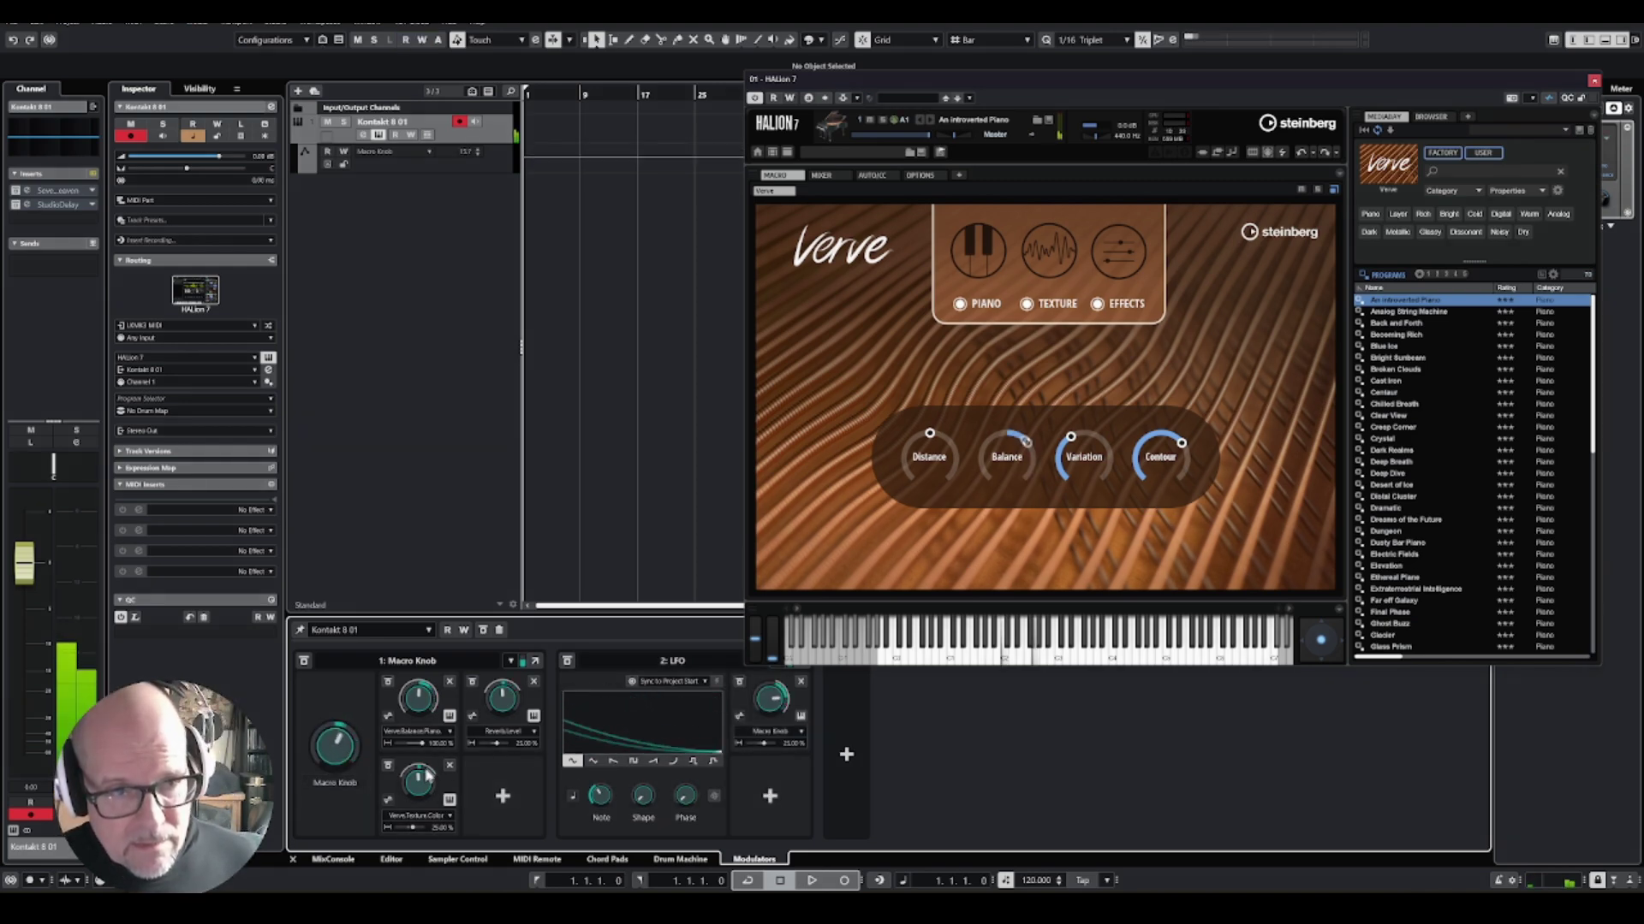
scroll(597, 798, up, 2)
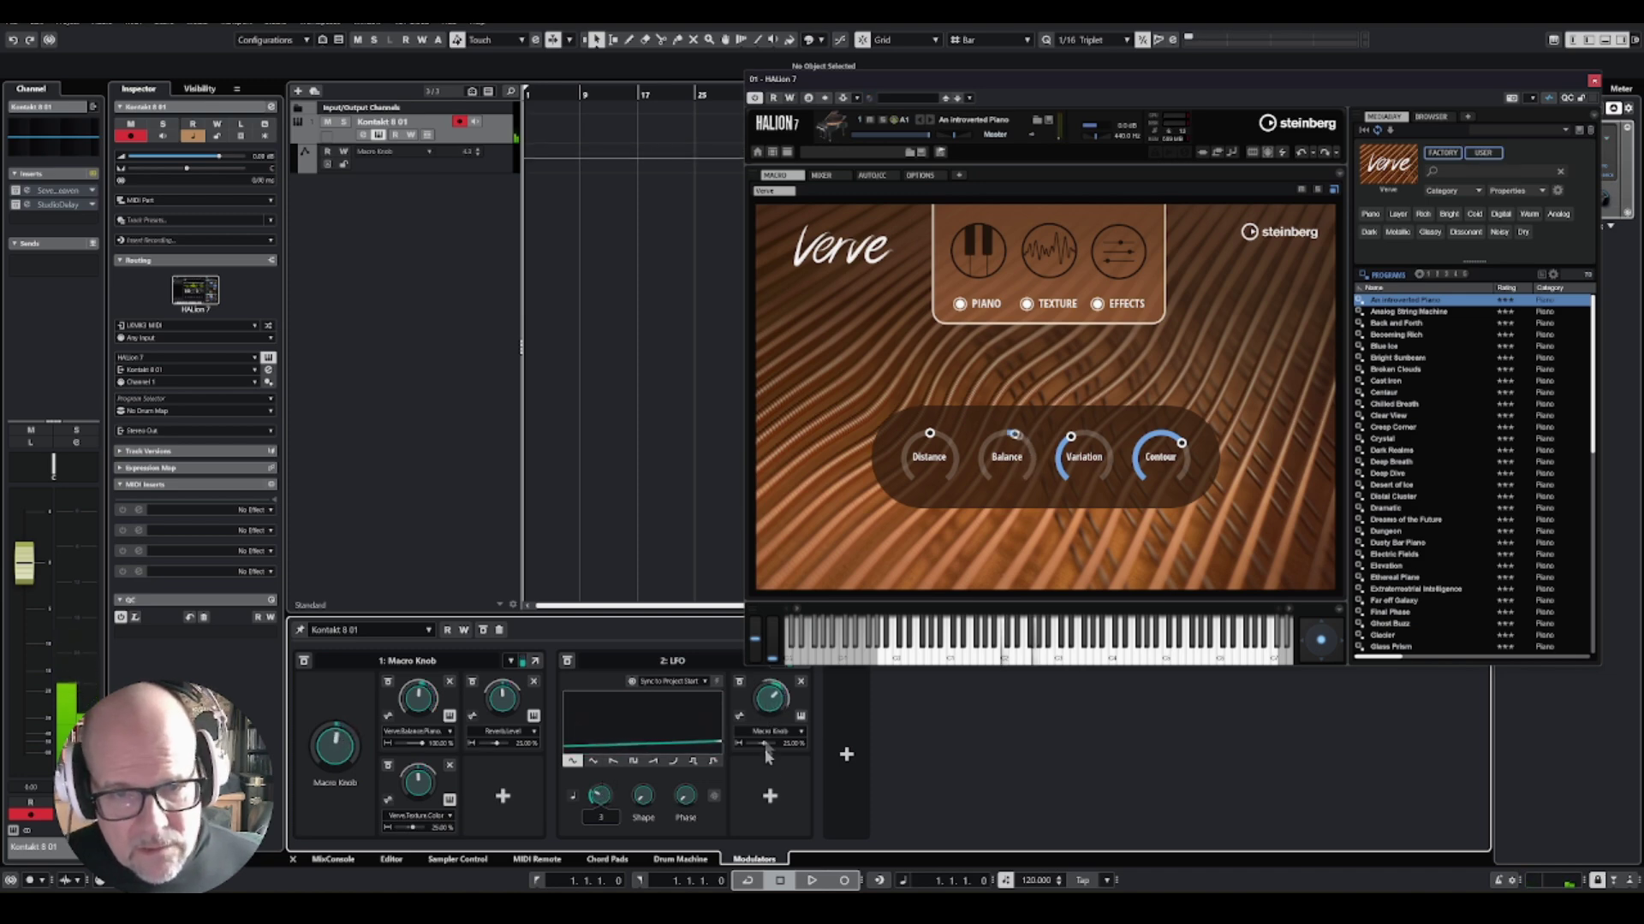
drag(764, 743, 762, 743)
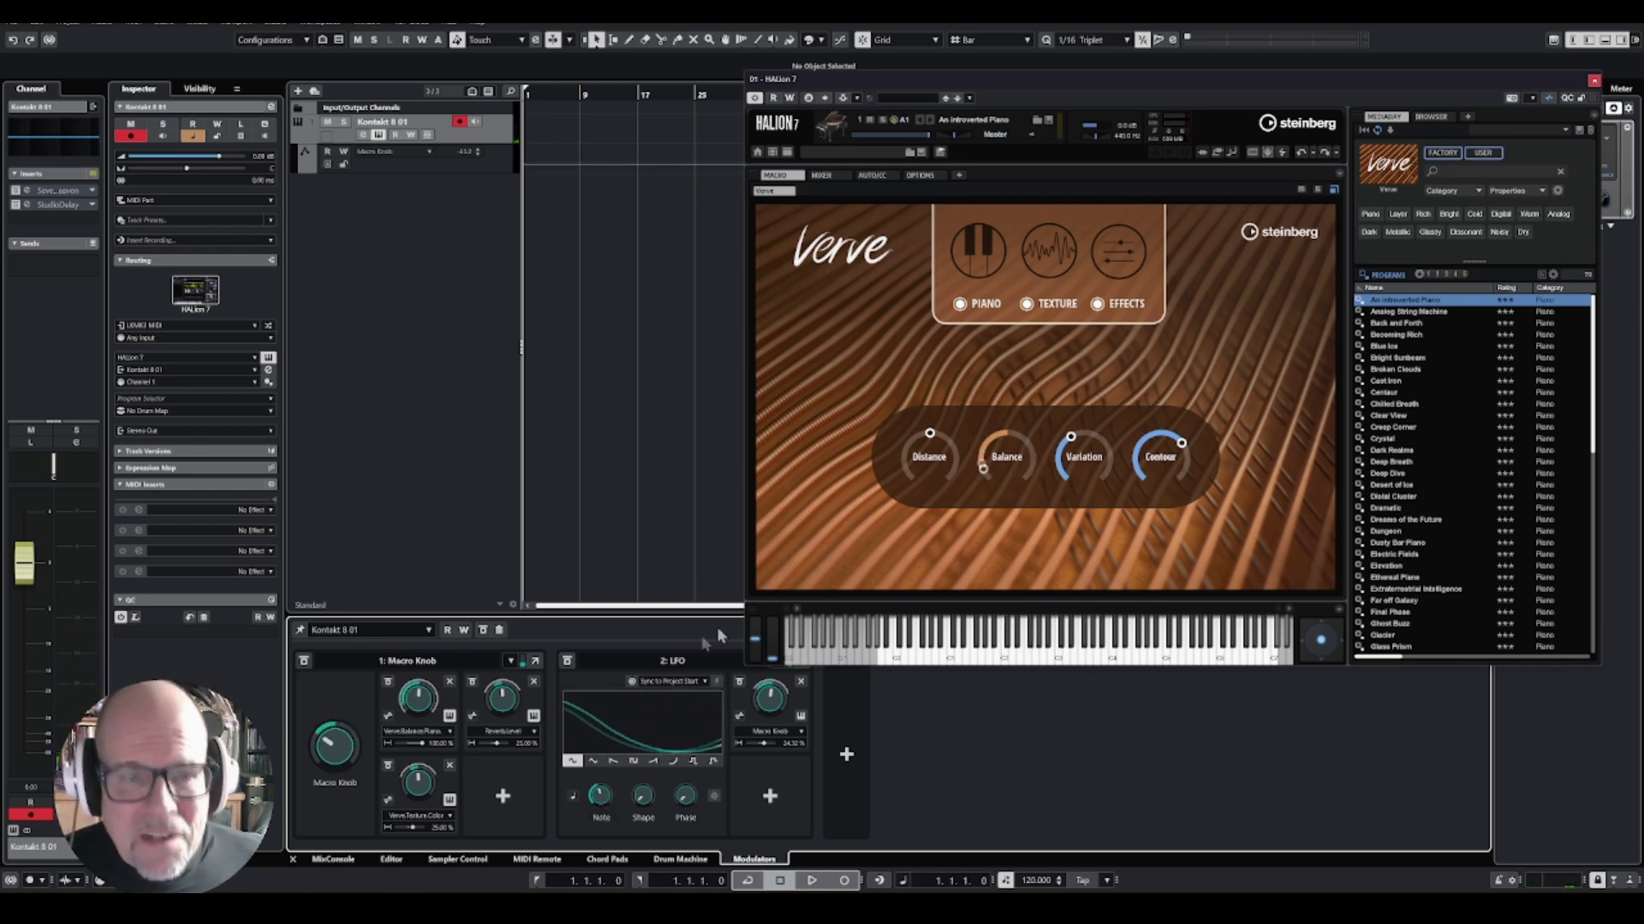
Bypass the LFO, then remove it from slot 2 and confirm the deletion.
click(567, 661)
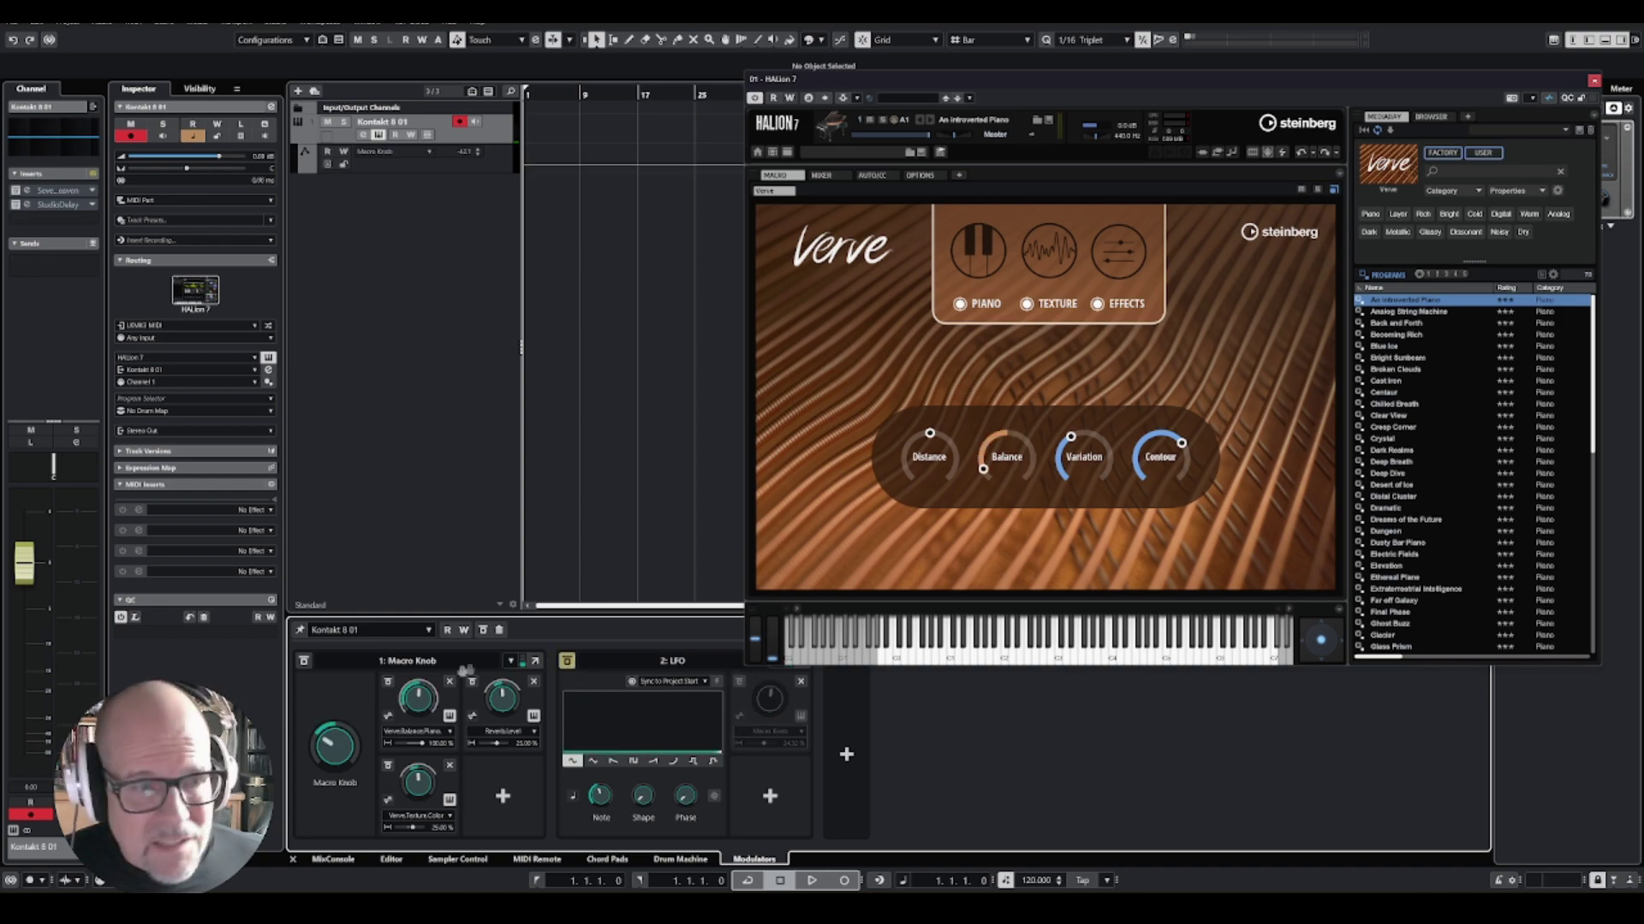
drag(1083, 80, 1149, 60)
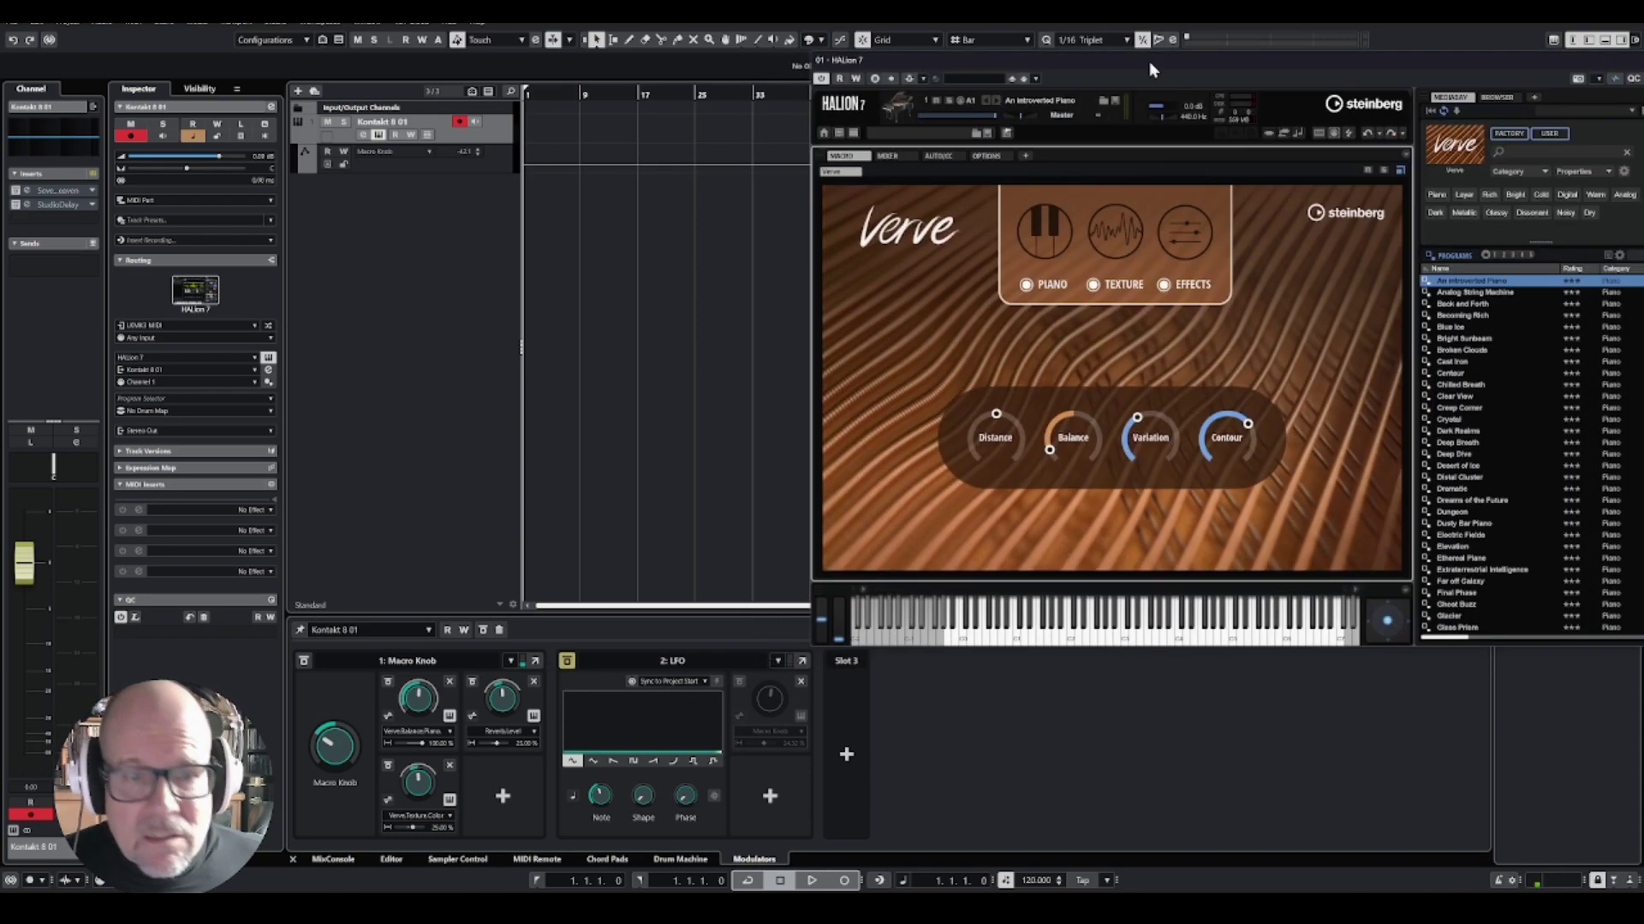
click(777, 661)
click(802, 680)
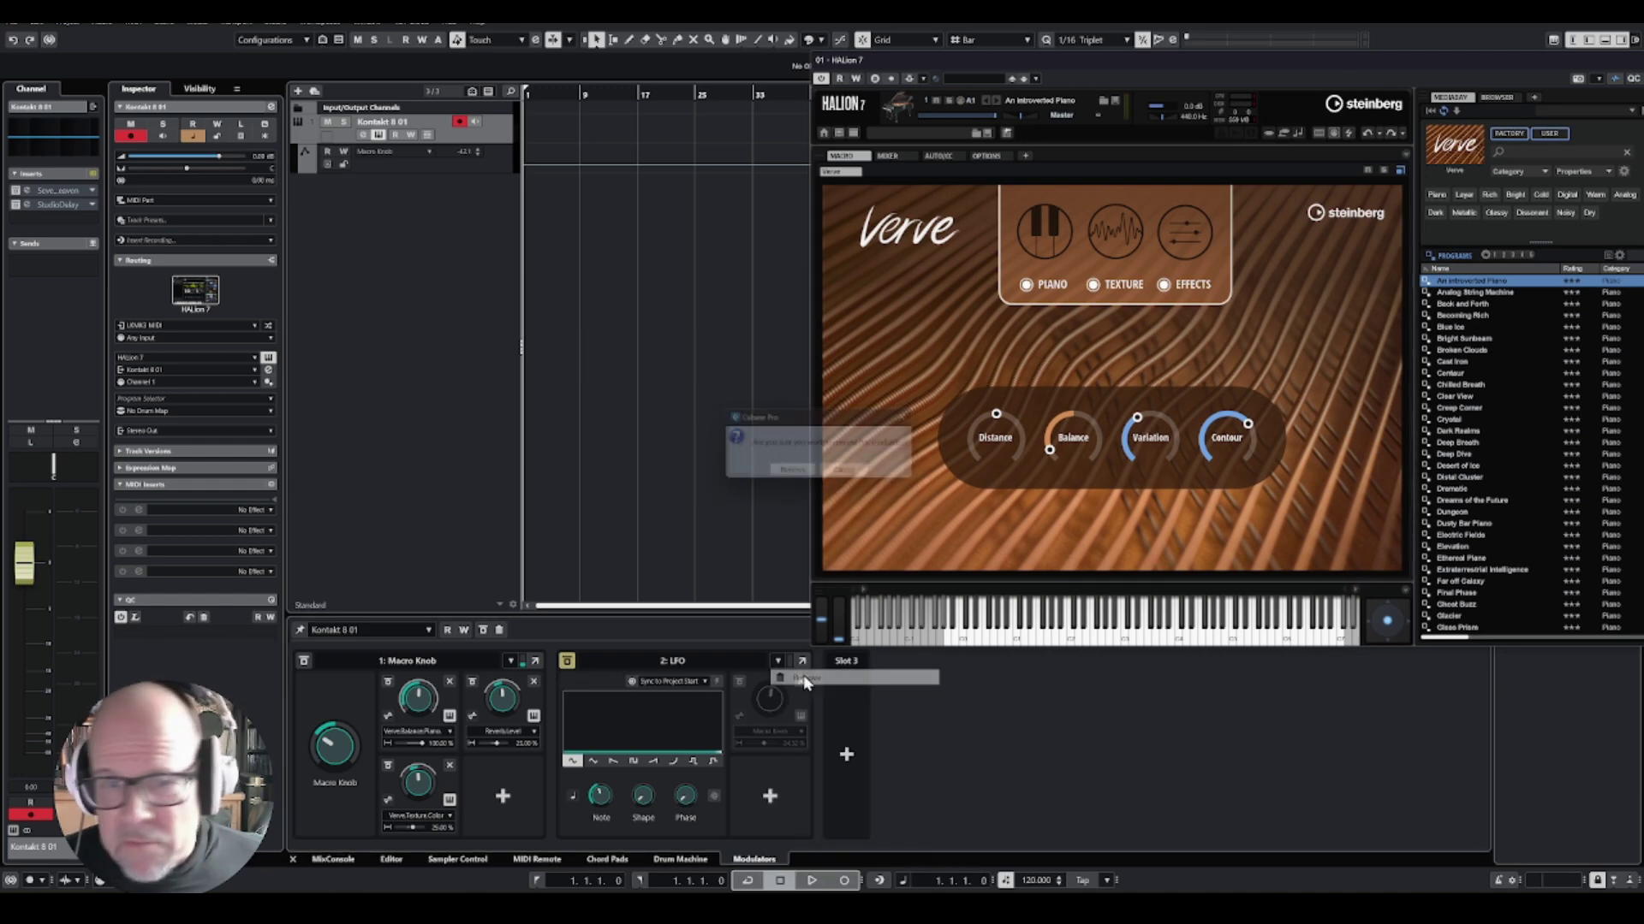
click(796, 470)
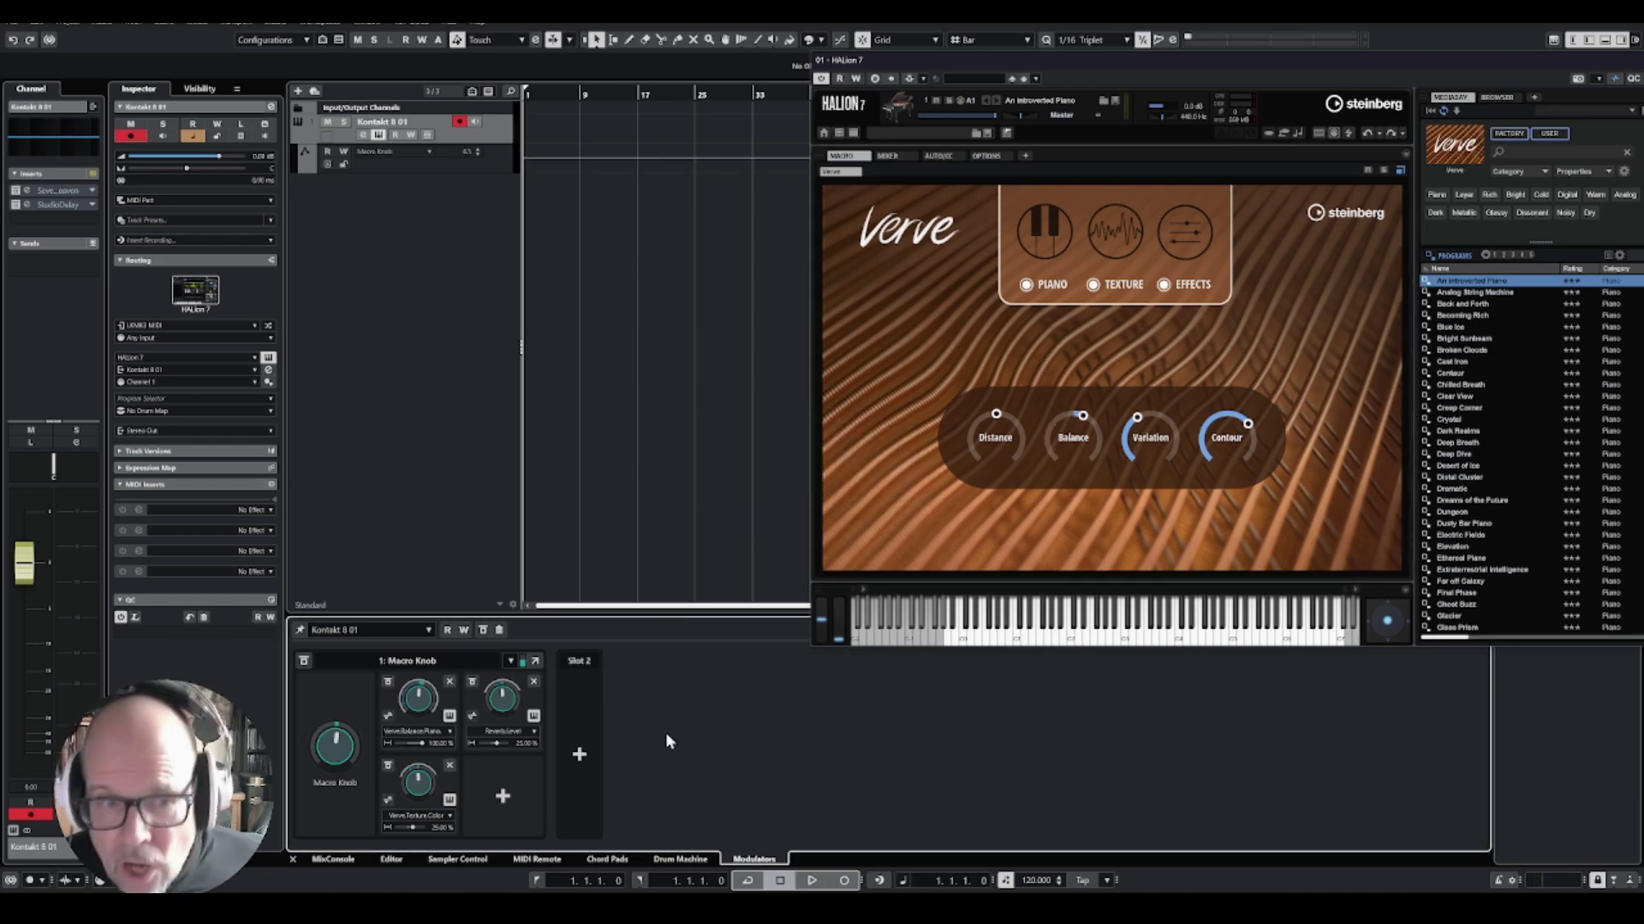
Move the HALion 7 window left and down to reveal more of the project ruler.
drag(995, 62, 888, 127)
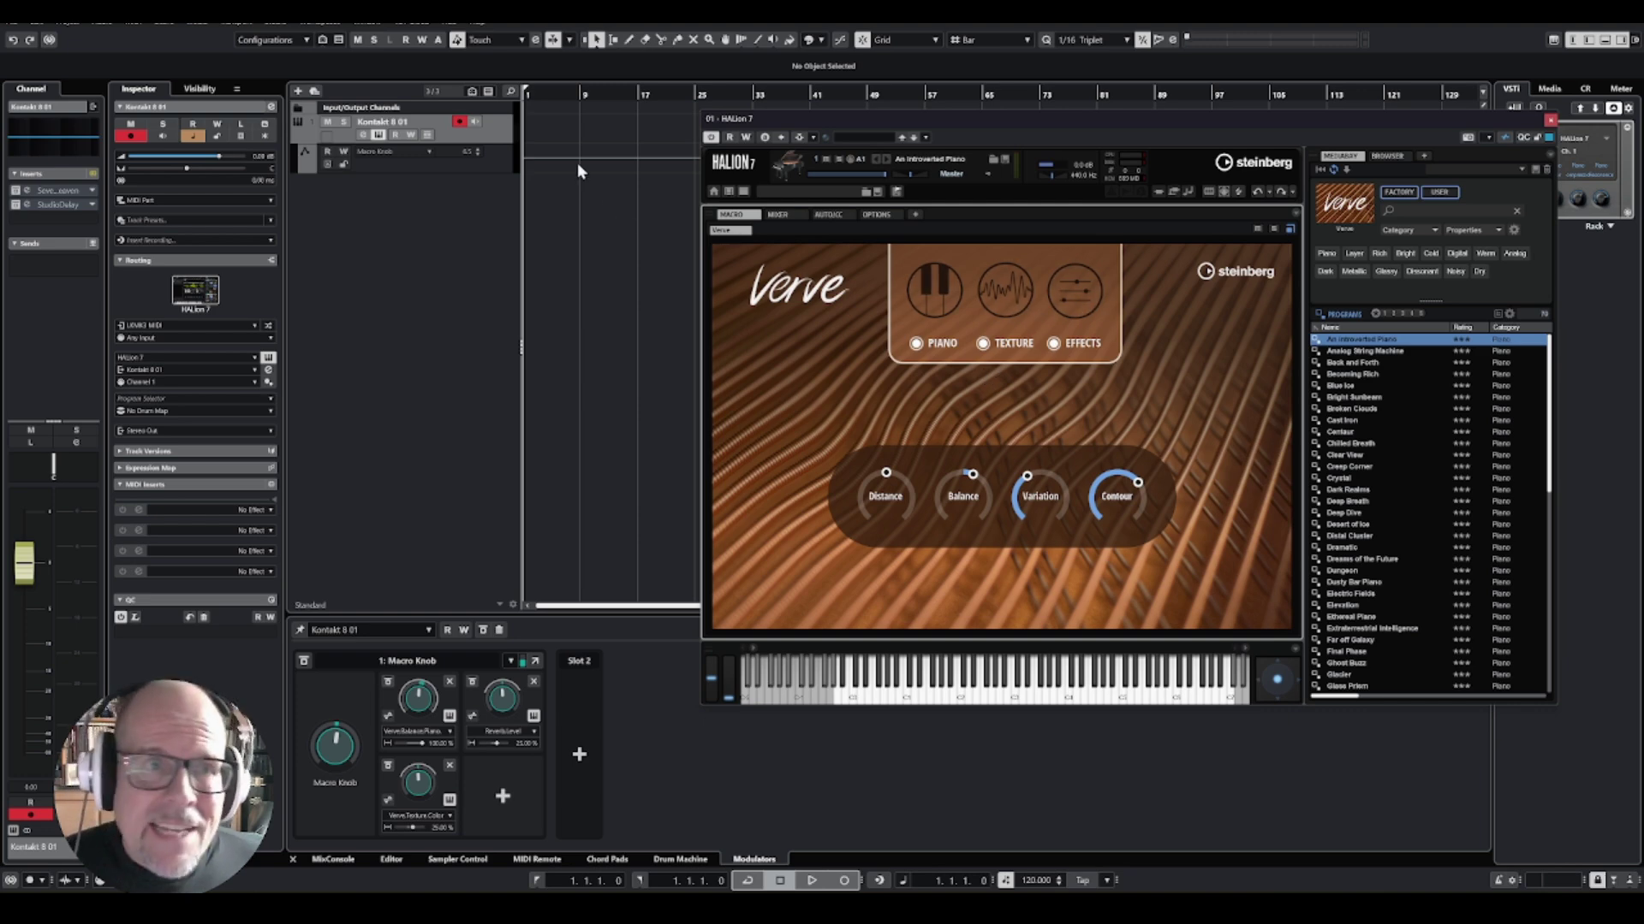
mouse_move(1099, 508)
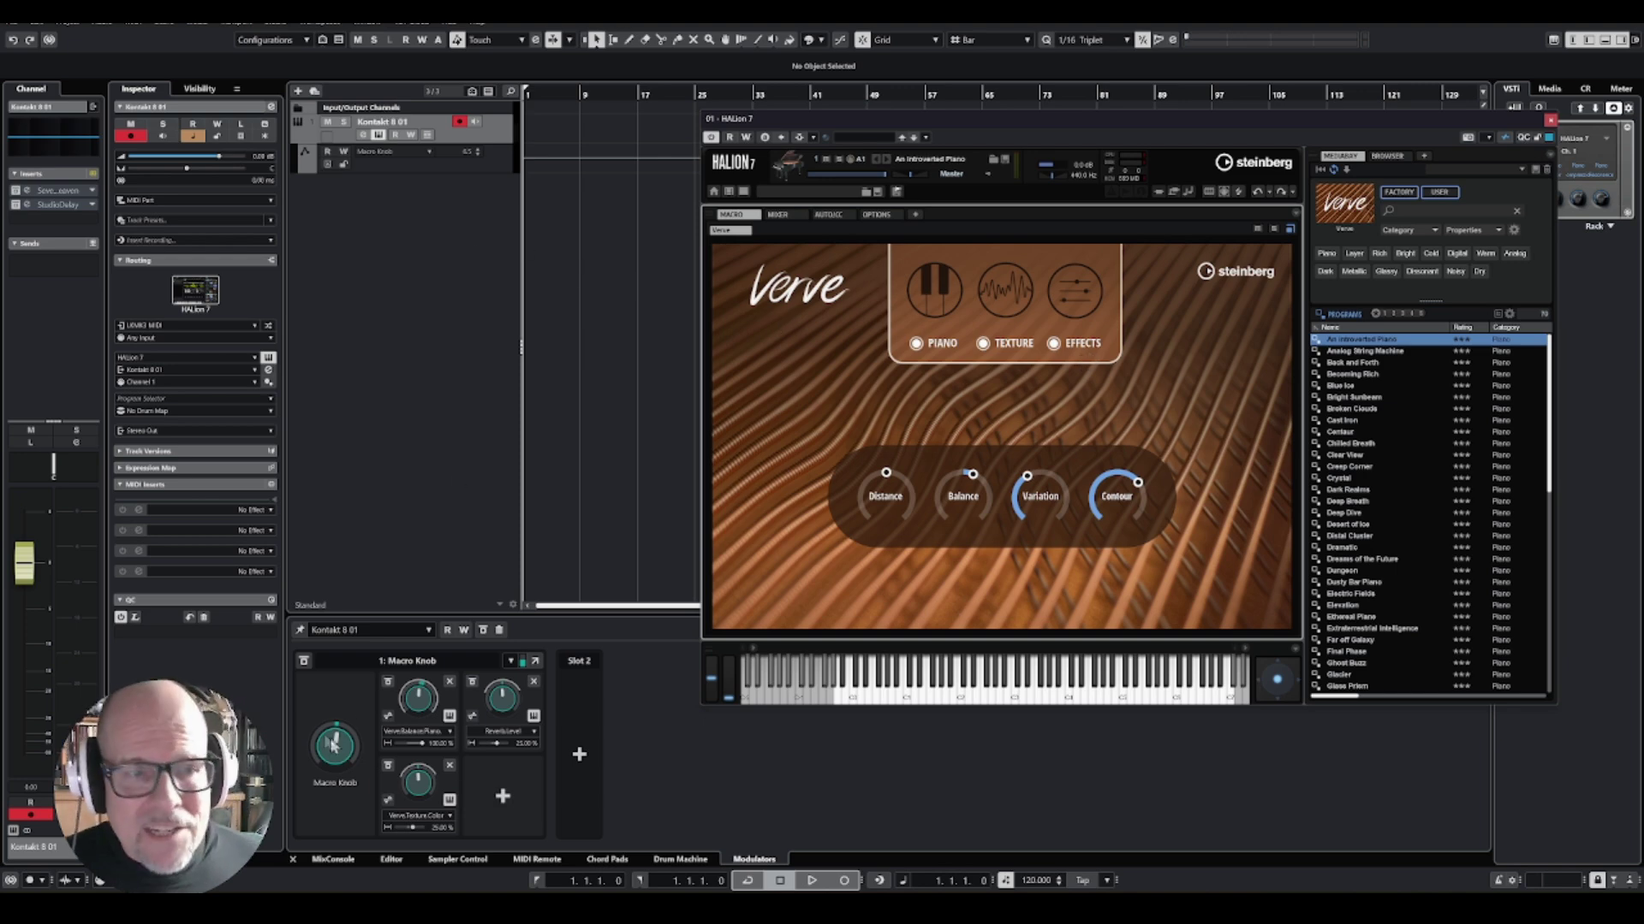
mouse_move(318, 785)
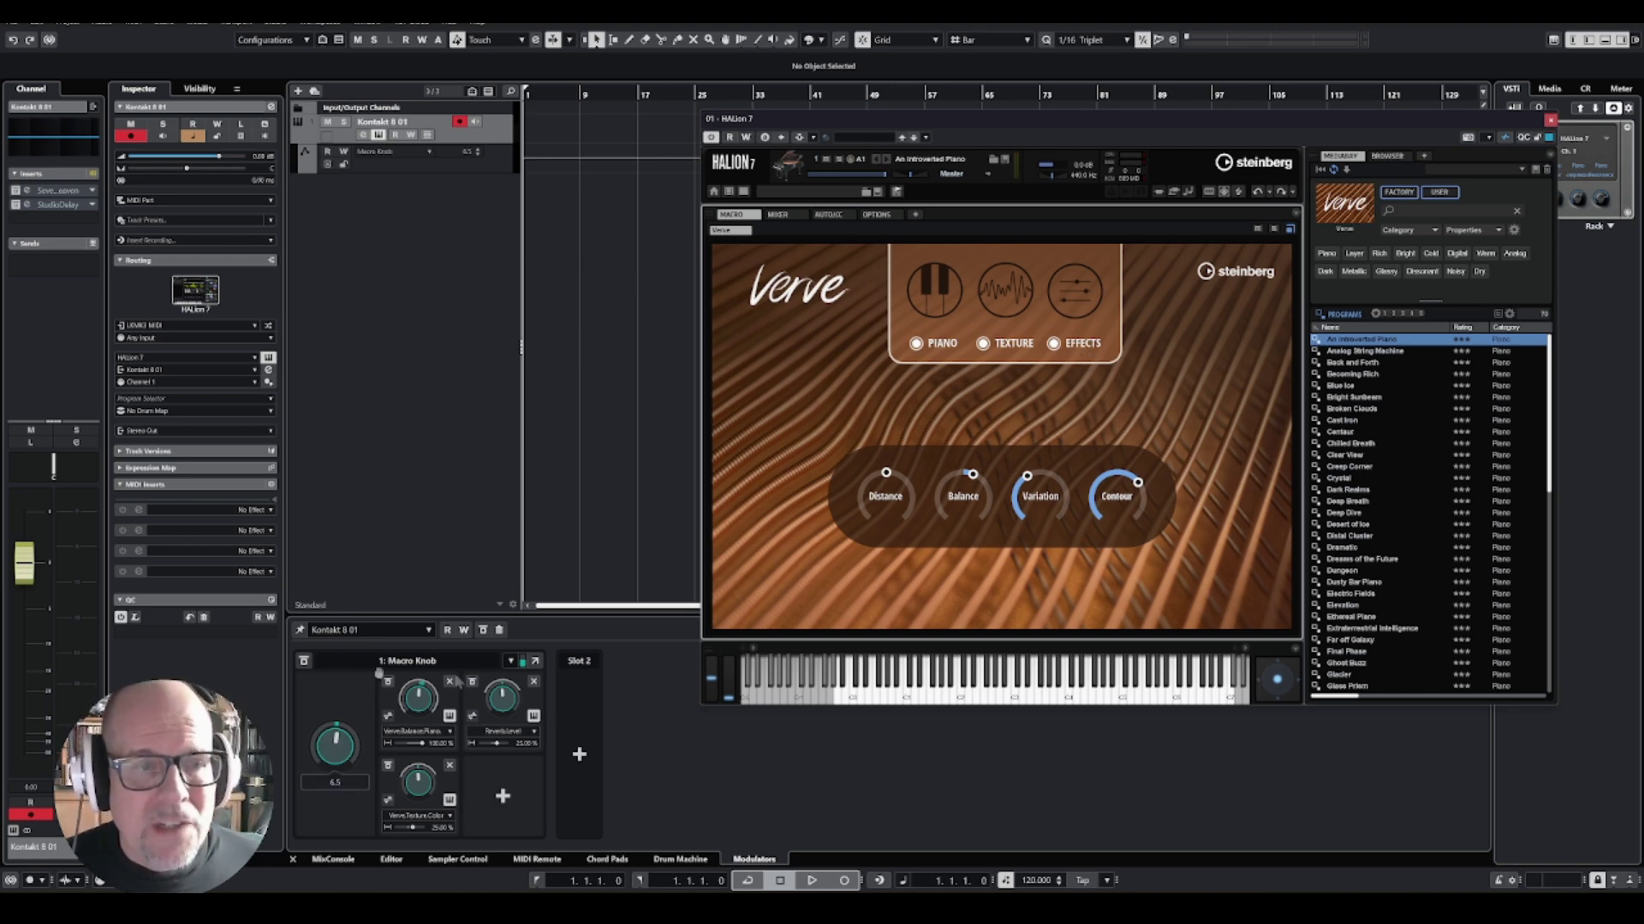